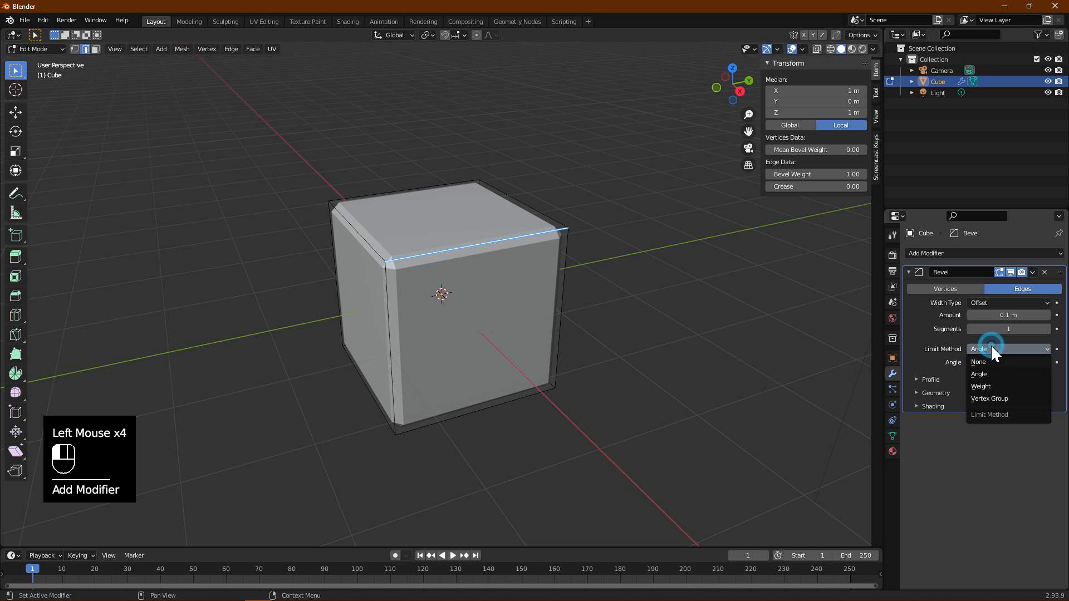
Limit the cube's bevel by Weight and set the bevel amount to 1.79 m
middle_drag(696, 334, 604, 310)
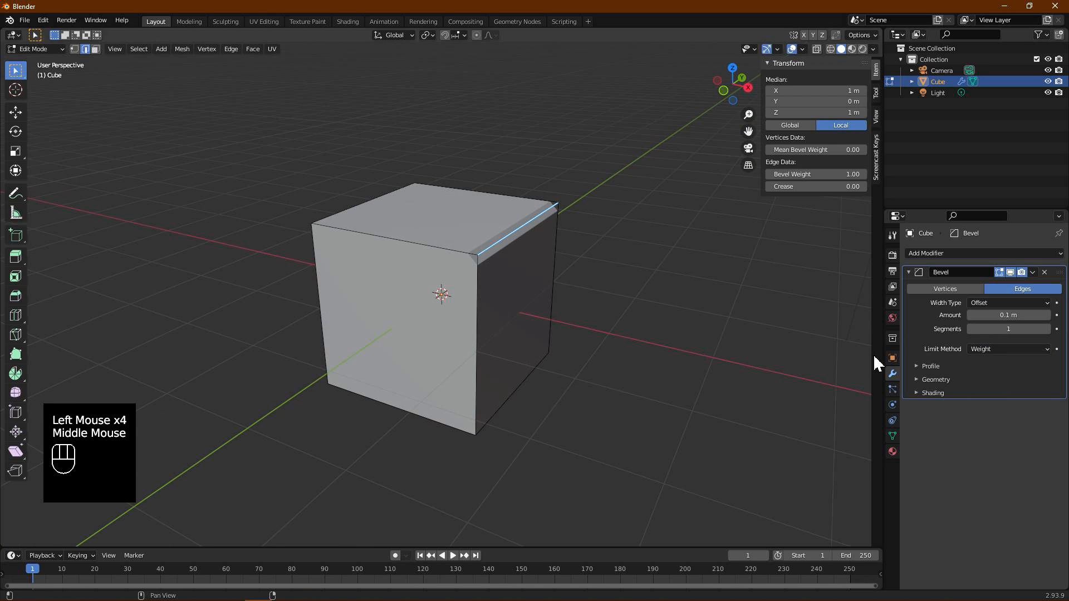
drag(988, 315, 1040, 316)
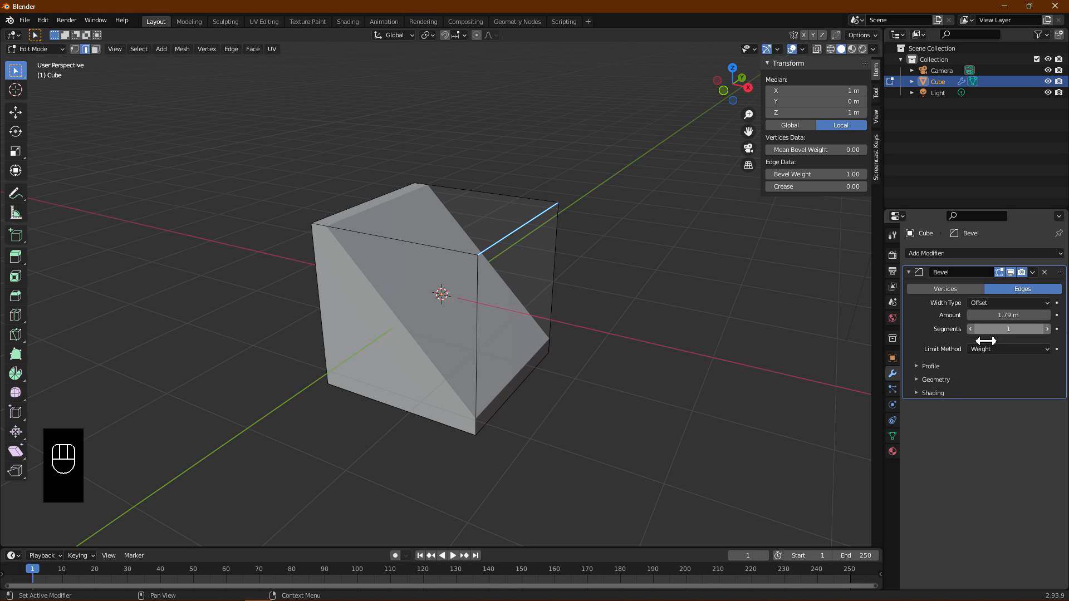
Give the bevel a custom profile with the stair-step preset and set its segments to 16
click(921, 366)
click(1011, 382)
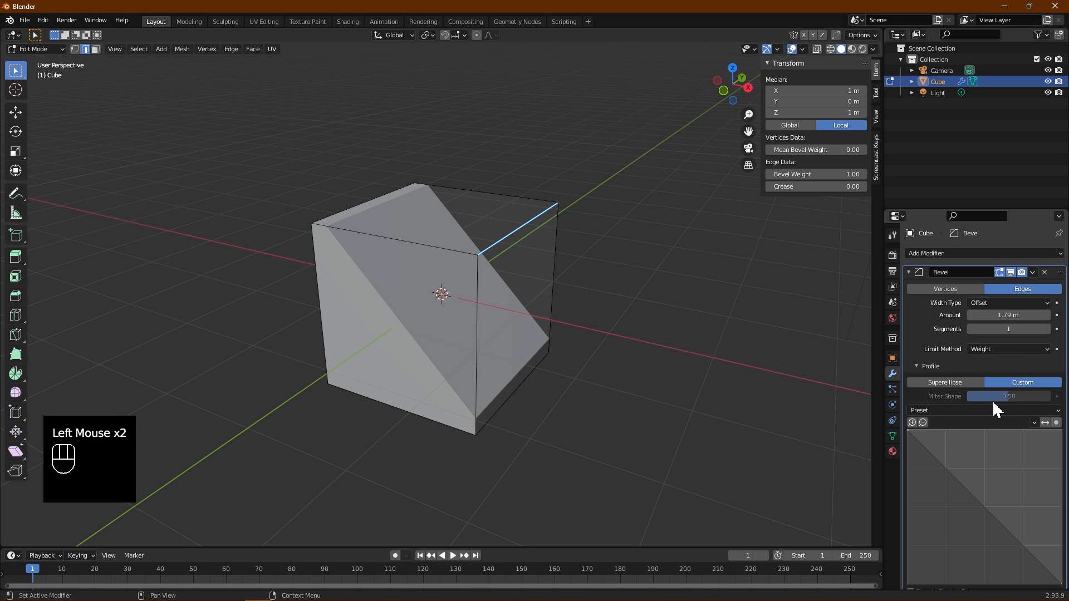
click(972, 410)
click(996, 464)
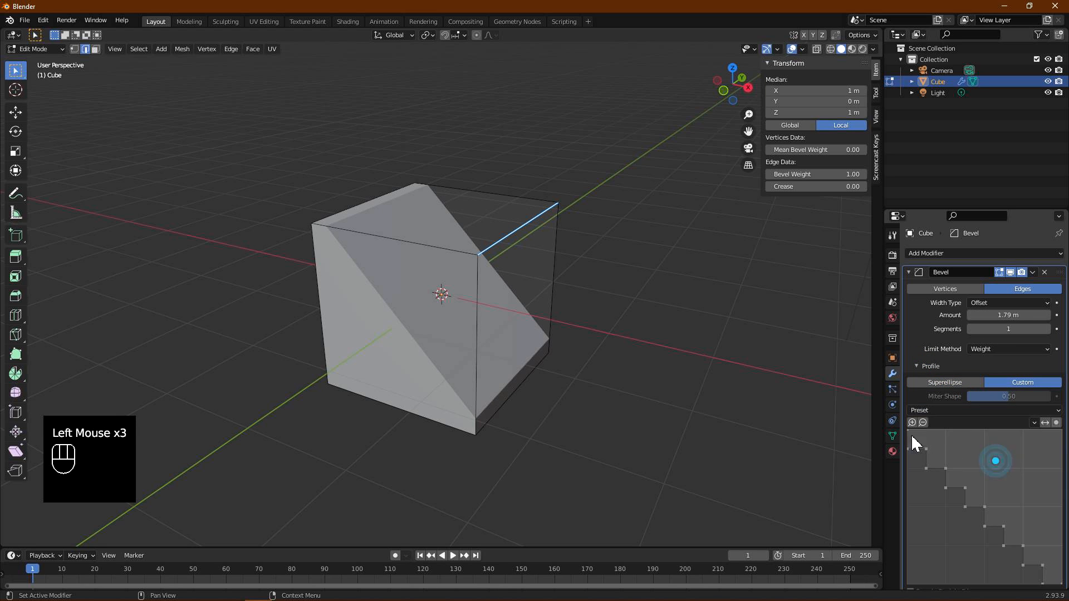
middle_drag(685, 362, 699, 353)
click(995, 329)
drag(994, 329, 1030, 329)
Leave Edit Mode, duplicate the stepped cube and place the copy about 3.09 m along the Y axis
middle_drag(453, 292, 437, 375)
key(Tab)
key(Tab)
key(Tab)
key(shift+d)
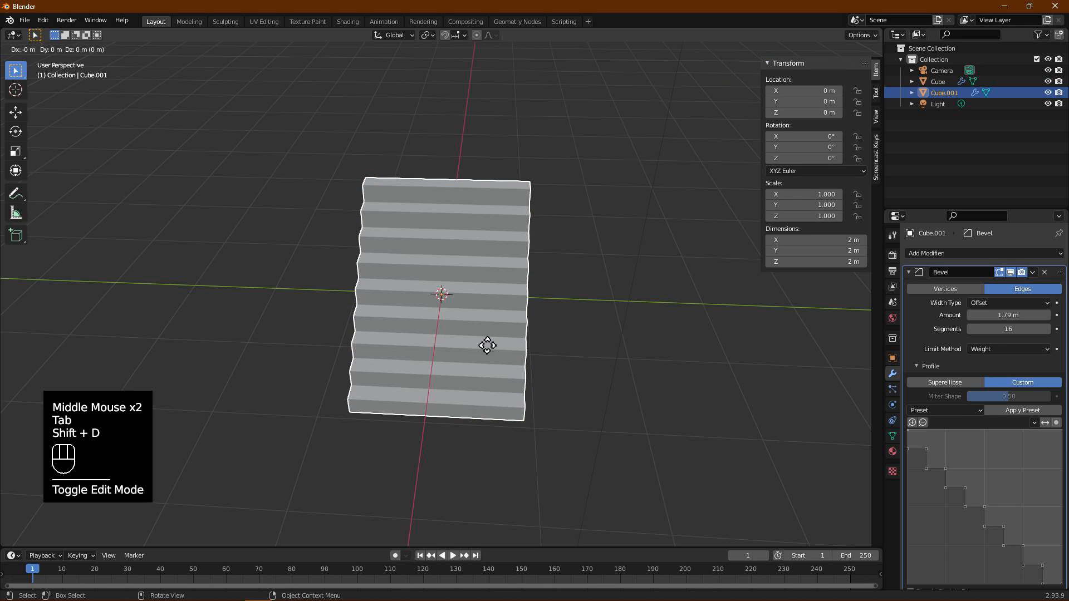
key(y)
click(743, 340)
Isolate the copied staircase in Local View and extrude its bottom face downward by about 0.19 m
middle_drag(743, 340, 465, 281)
key(KP_Divide)
key(Tab)
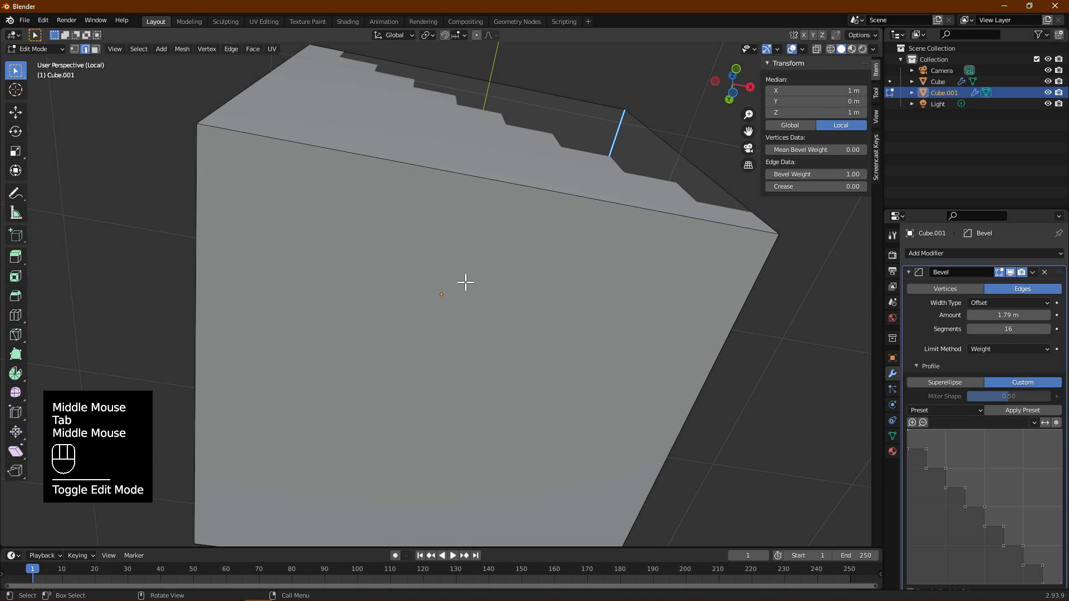
key(3)
click(432, 292)
scroll(436, 299, down, 2)
middle_drag(463, 336, 457, 392)
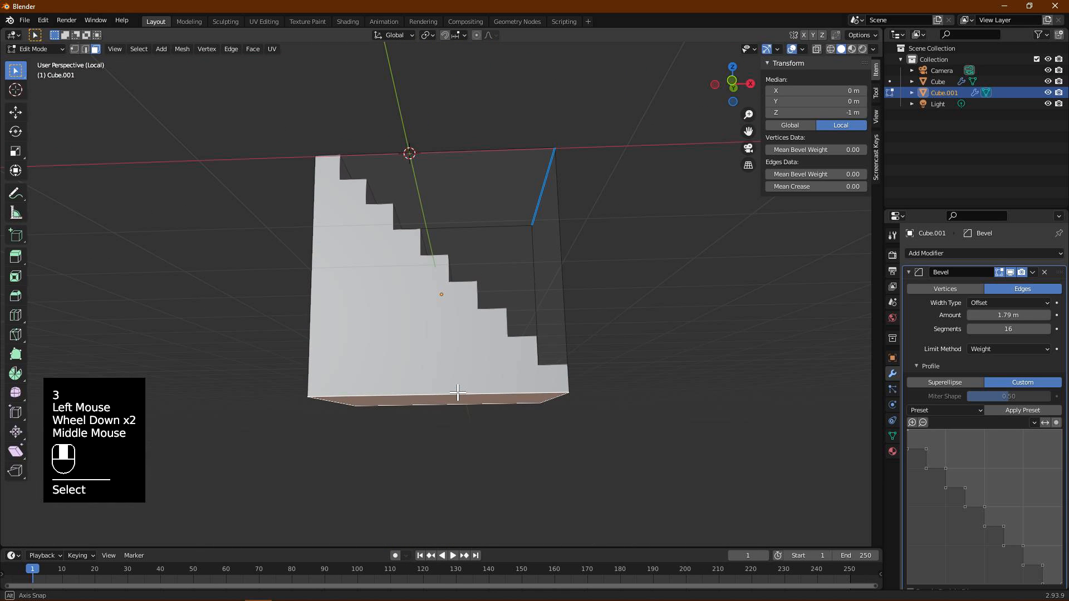
key(e)
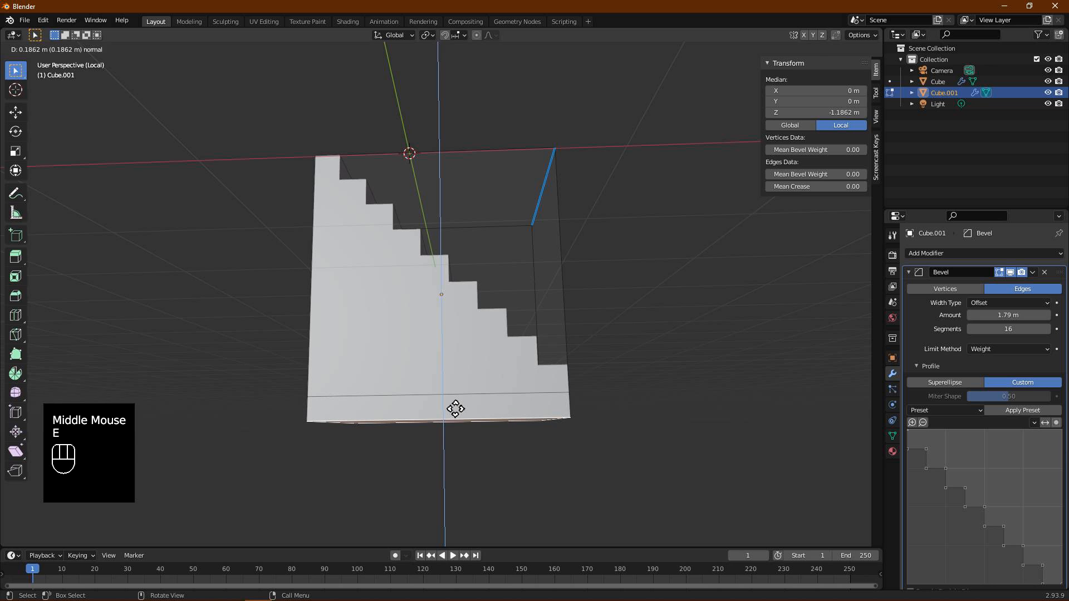
click(456, 409)
middle_drag(392, 388, 401, 390)
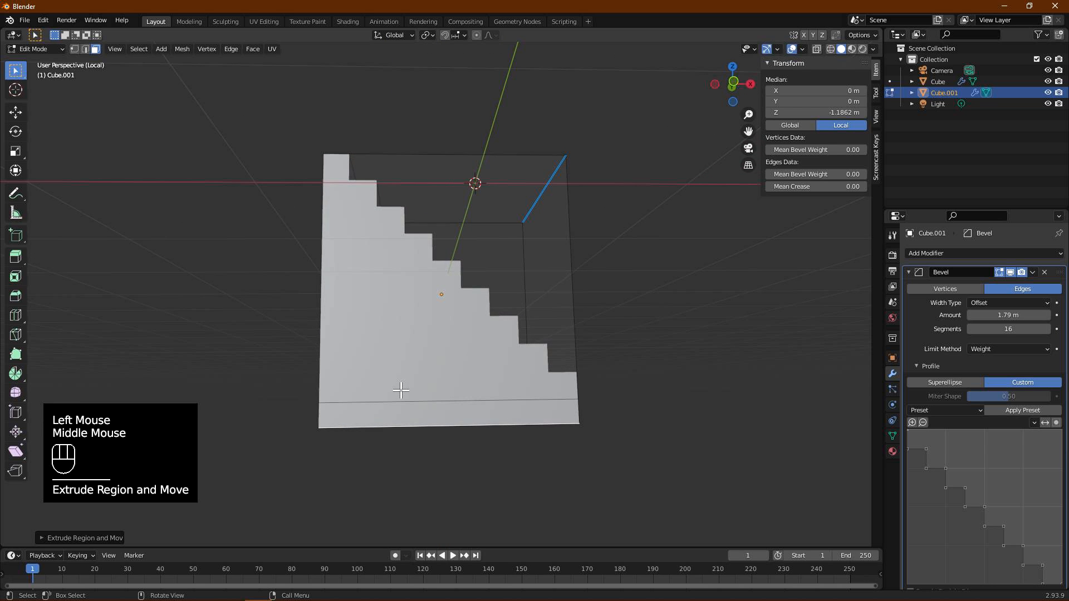
Dissolve the horizontal seam edges above the extruded base on the copy's side and back faces
key(2)
click(395, 405)
alt+click(536, 404)
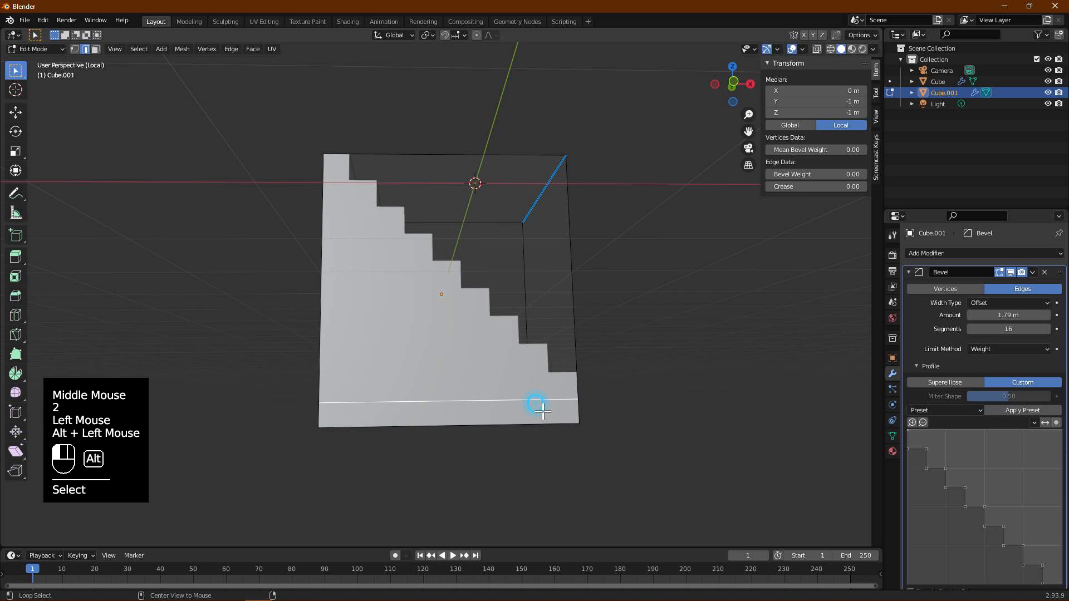
middle_drag(556, 404, 721, 394)
shift+click(393, 398)
key(ctrl+x)
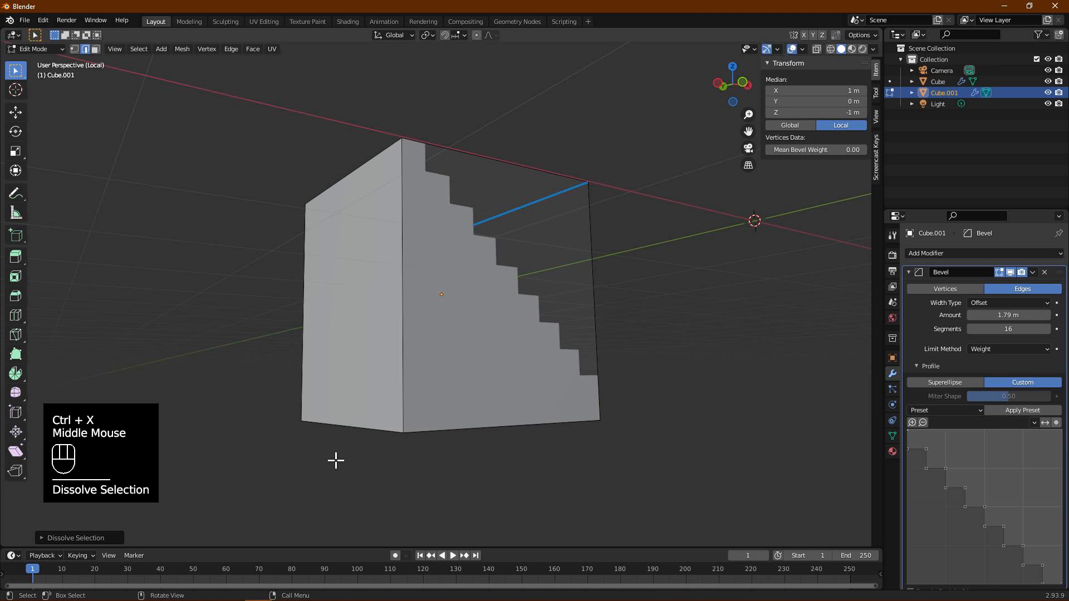
Raise the copy's bottom back edge about 2.02 m along Z to form a sloped underside
key(2)
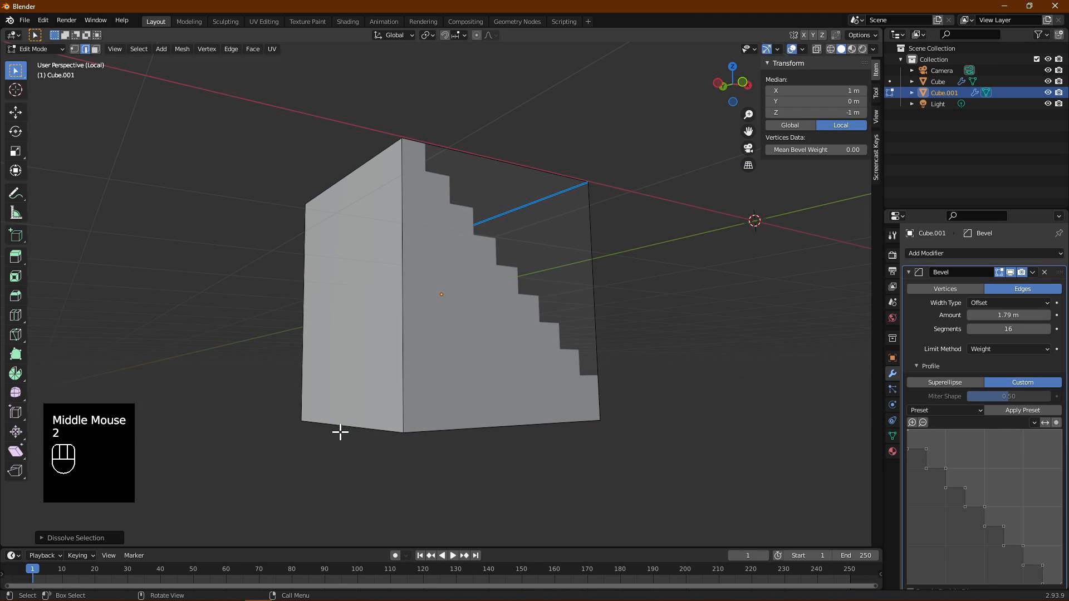
click(334, 423)
click(16, 113)
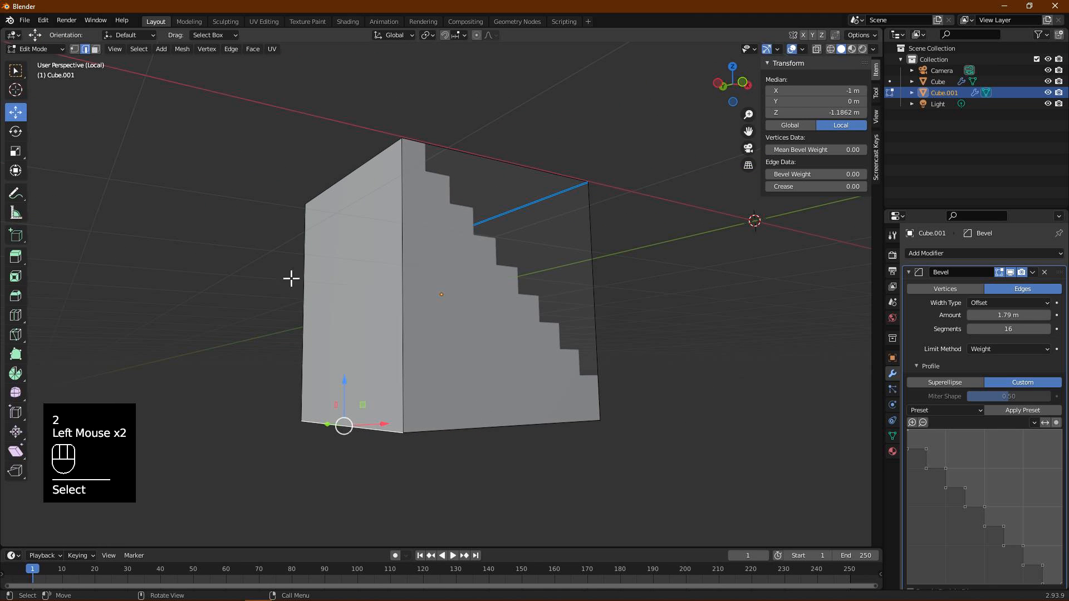
drag(350, 396, 397, 161)
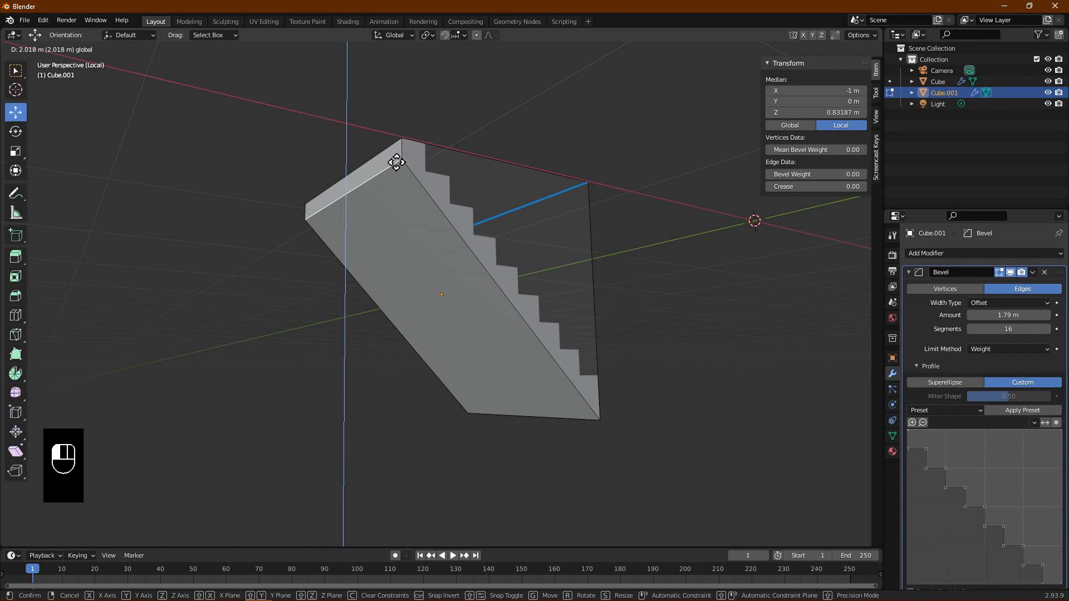
drag(396, 162, 395, 161)
Move the copy's bottom front edge back beneath the lowest step and level it at about Z -1 m
middle_drag(527, 404, 526, 433)
click(556, 425)
drag(603, 419, 439, 356)
key(KP_1)
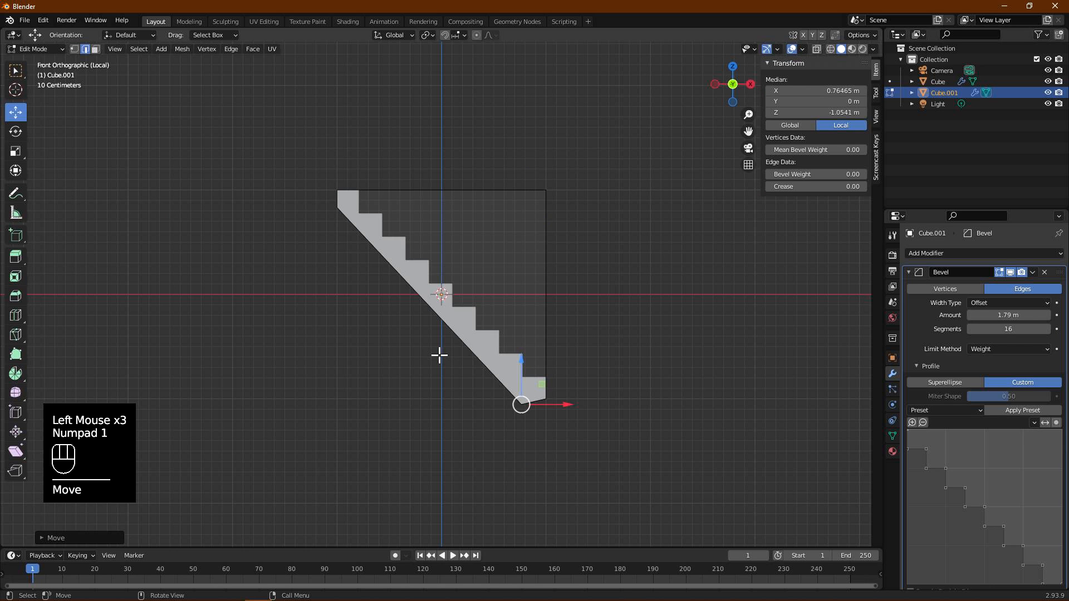
scroll(507, 440, up, 2)
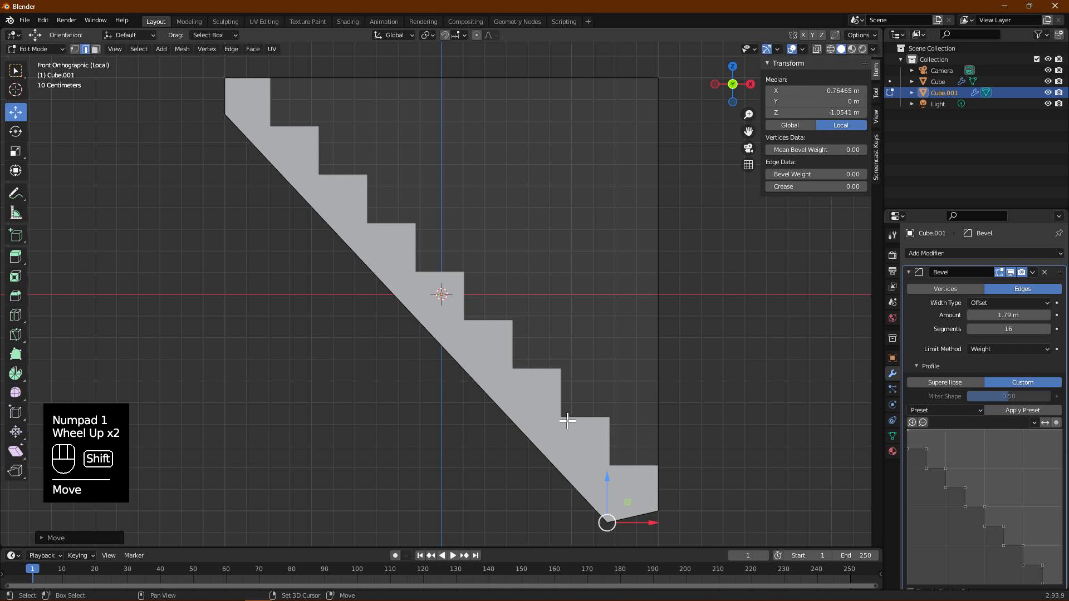
shift+middle_drag(567, 421, 489, 365)
scroll(548, 393, up, 1)
drag(519, 441, 524, 421)
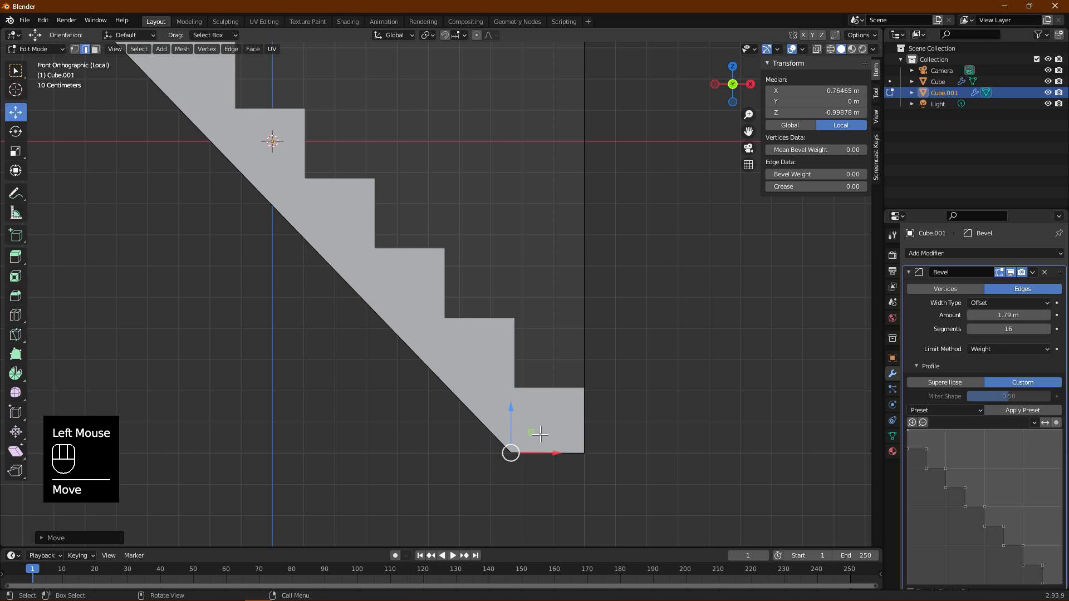
drag(558, 456, 565, 463)
Return the sloped staircase to Object Mode and exit Local View to show all objects
scroll(436, 318, down, 2)
shift+middle_drag(436, 317, 611, 319)
scroll(430, 248, up, 3)
scroll(425, 229, down, 2)
scroll(289, 253, down, 1)
key(Tab)
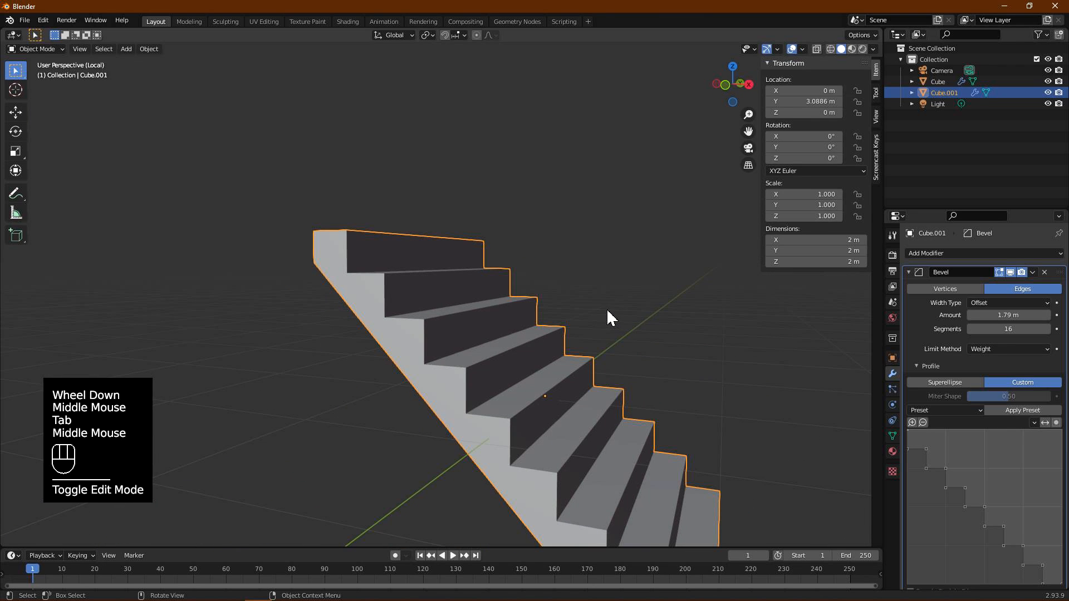
key(KP_Divide)
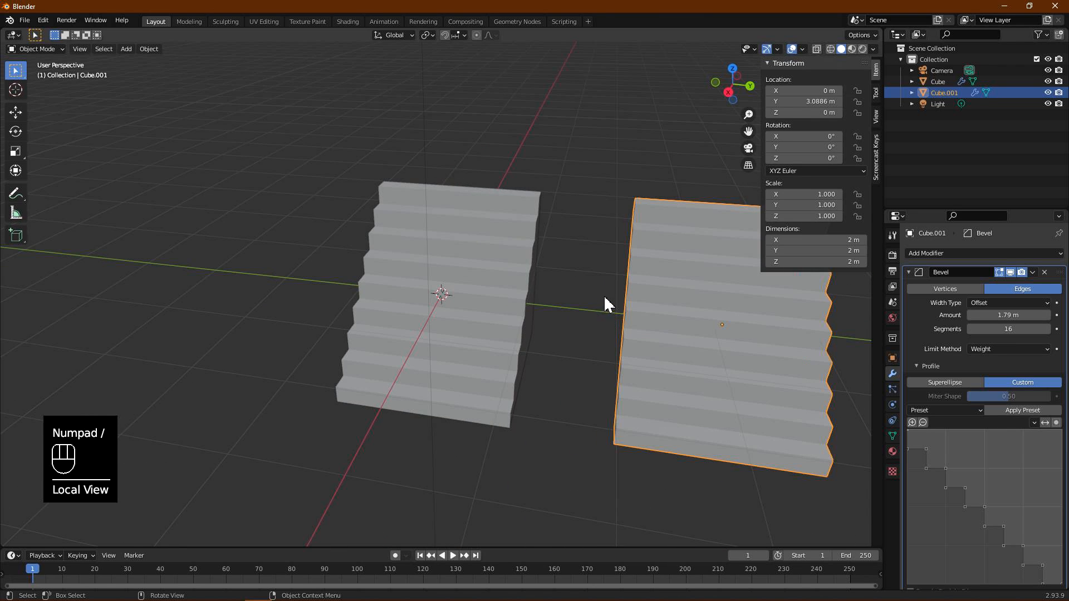
Duplicate the original solid staircase and place the copy at about Y -6.62 m
scroll(413, 268, down, 2)
middle_drag(413, 269, 427, 264)
click(427, 265)
key(shift+d)
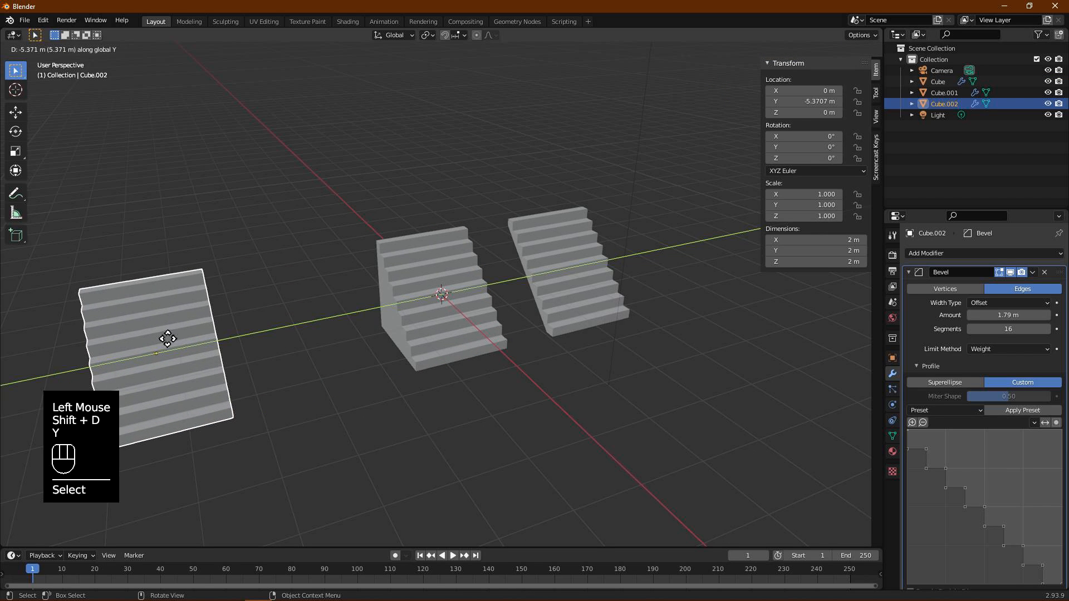
key(y)
click(71, 320)
middle_drag(139, 339, 200, 355)
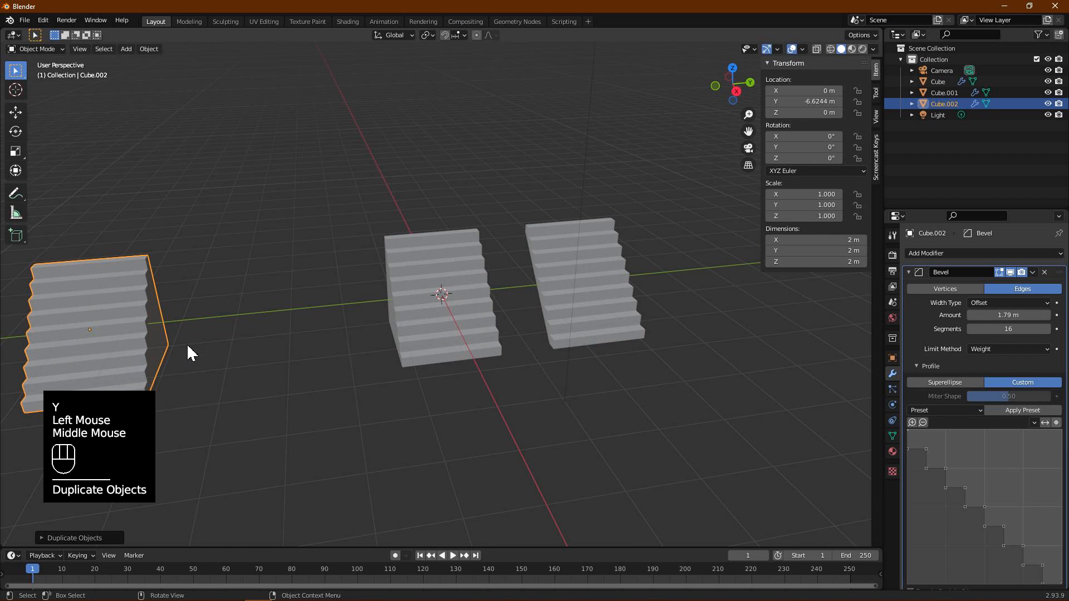
Extrude the back face of the new staircase copy by 2 m to form a landing
key(Tab)
middle_drag(202, 327, 306, 348)
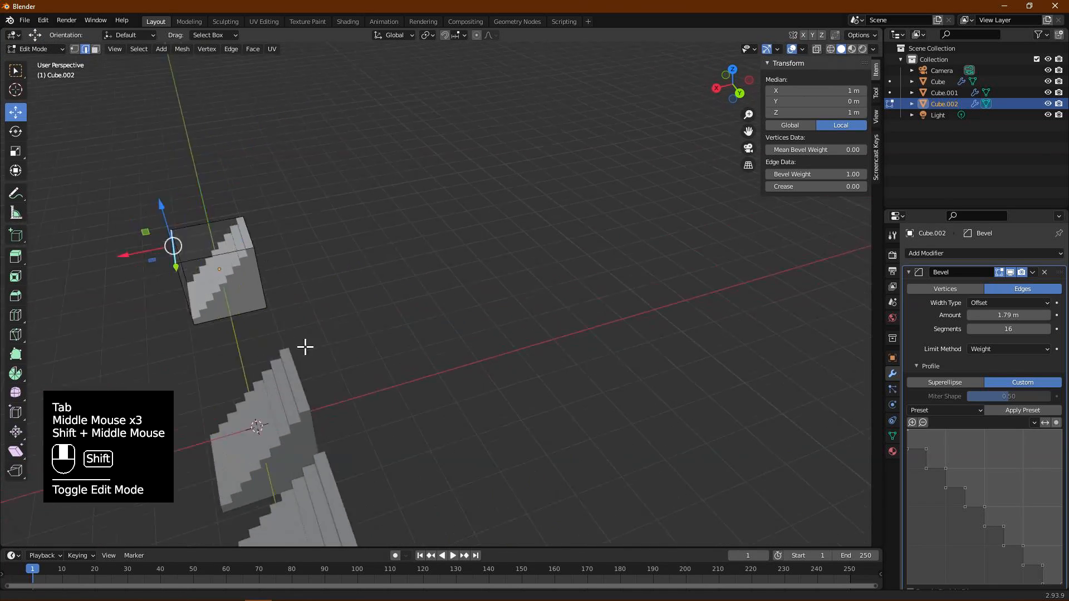
scroll(280, 298, up, 3)
key(3)
click(150, 291)
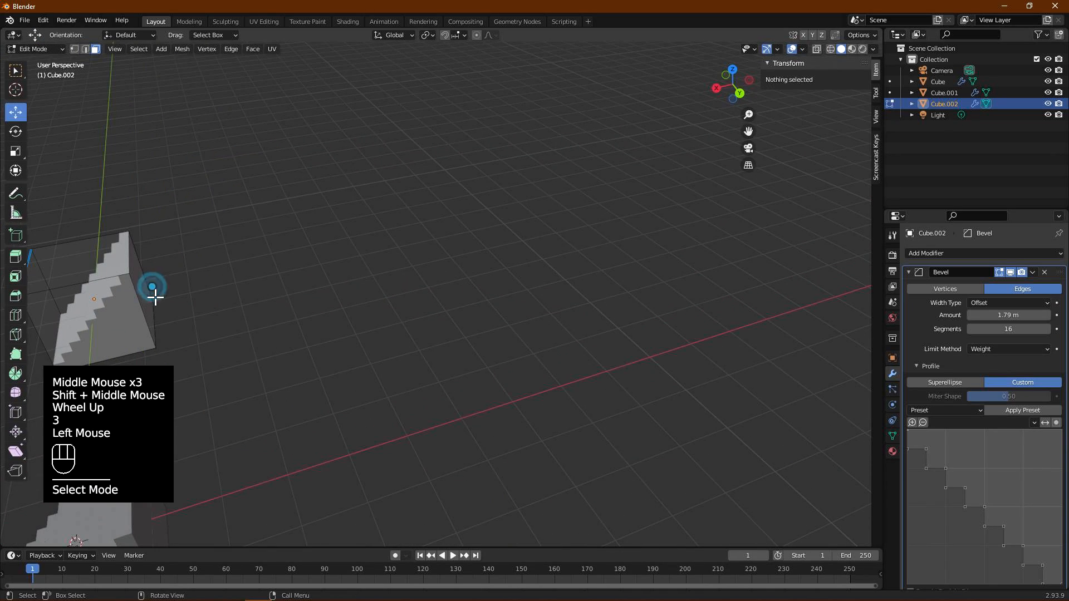
click(145, 289)
key(e)
key(2)
click(231, 269)
Extrude the landing's side face by 2 m along positive Y
middle_drag(231, 269, 537, 124)
click(290, 287)
key(e)
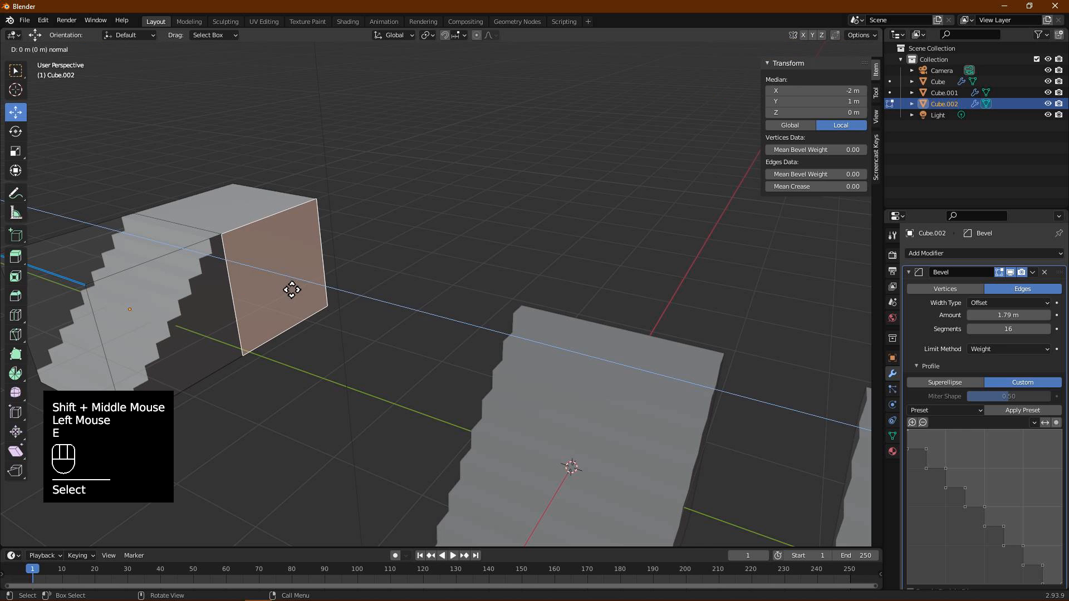
key(2)
click(291, 288)
Extrude the top face of the side block upward by 2 m
click(328, 233)
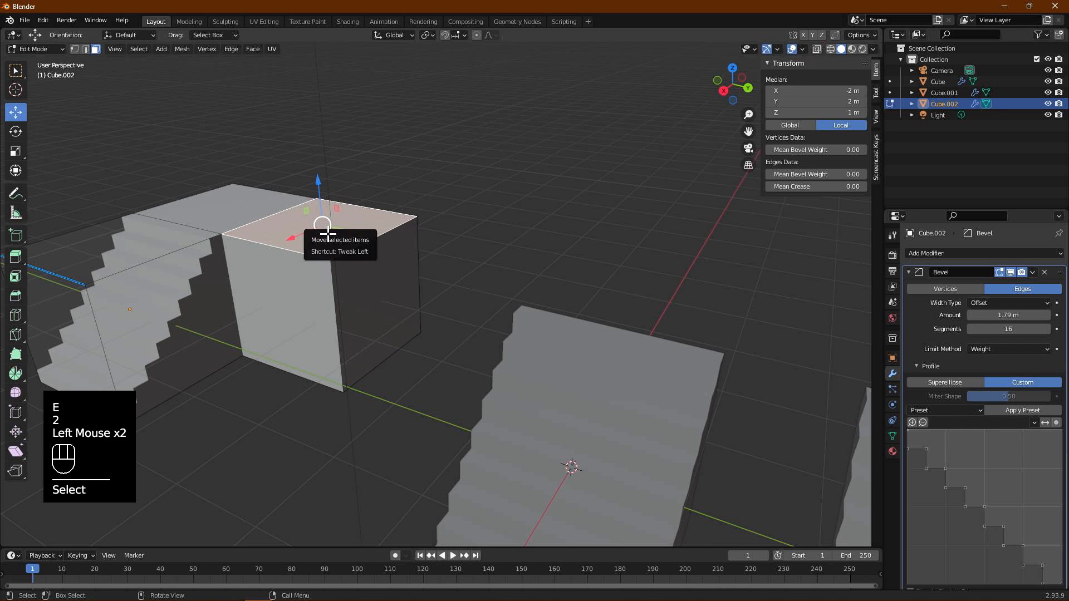
key(e)
key(2)
click(246, 250)
middle_drag(246, 250, 390, 260)
Set the bevel weight of the raised block's top edge on the landing side to 1.00, and return to Object Mode
key(2)
click(383, 190)
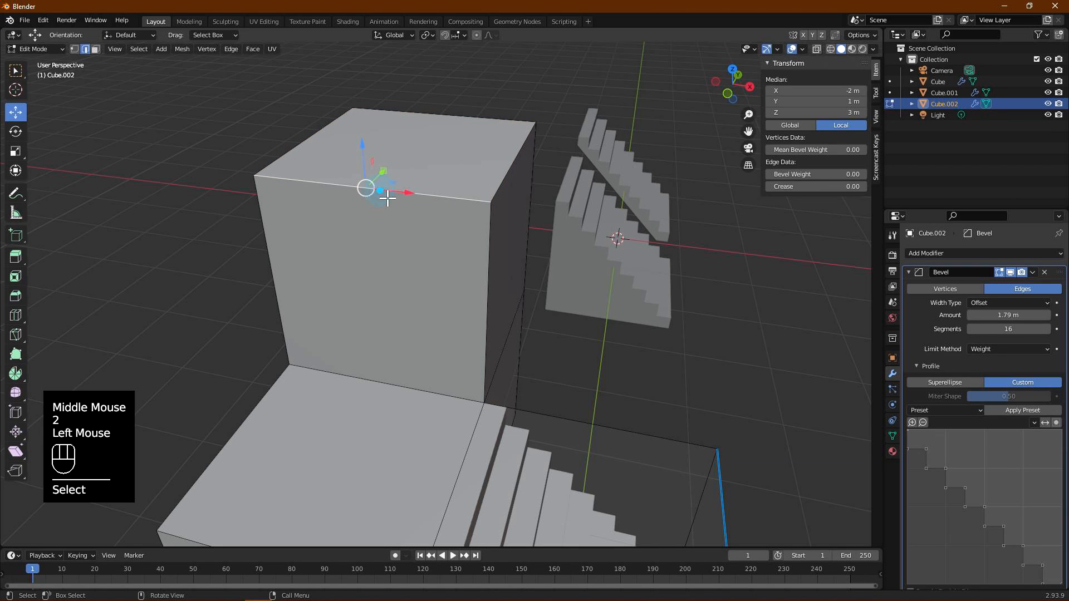
drag(809, 175, 857, 175)
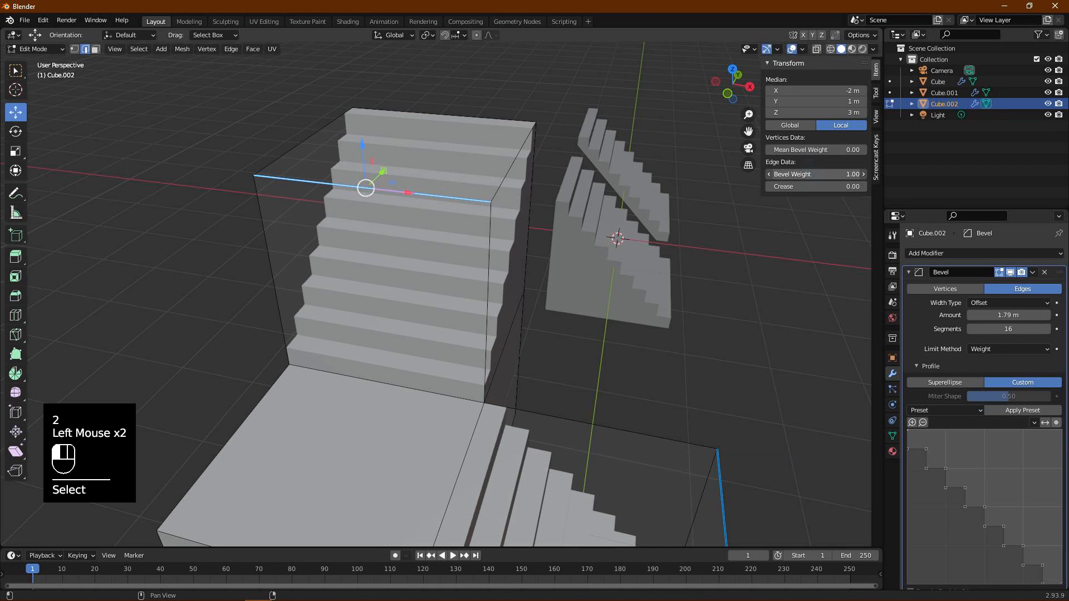
click(600, 322)
scroll(649, 355, down, 2)
middle_drag(649, 356, 386, 303)
key(Tab)
scroll(413, 351, down, 1)
middle_drag(413, 351, 477, 305)
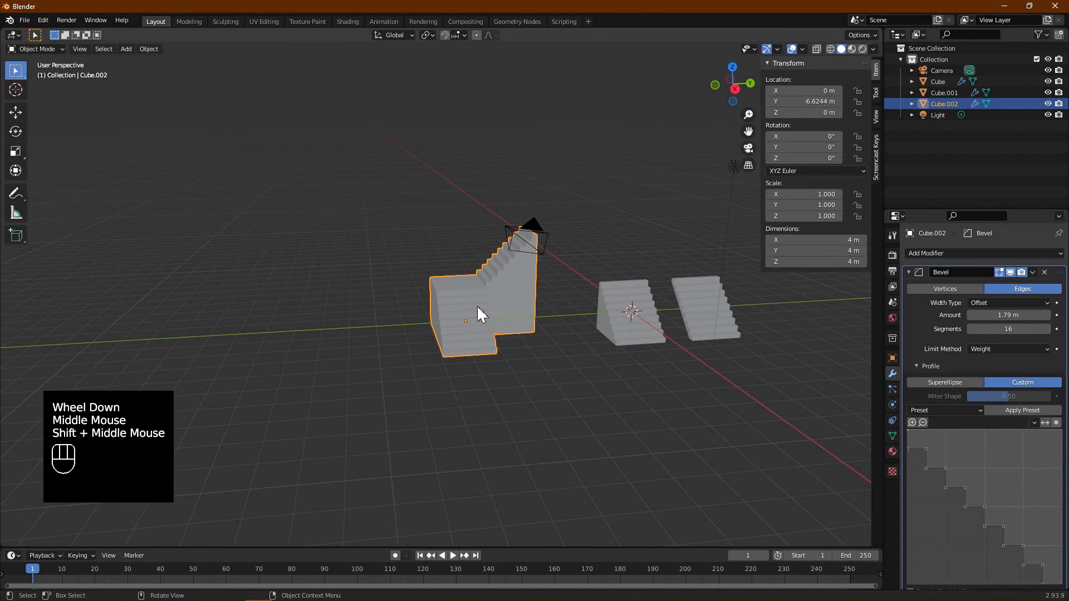
Duplicate the two-flight staircase and place the copy at about Y -13.01 m
click(550, 325)
middle_drag(550, 326, 543, 325)
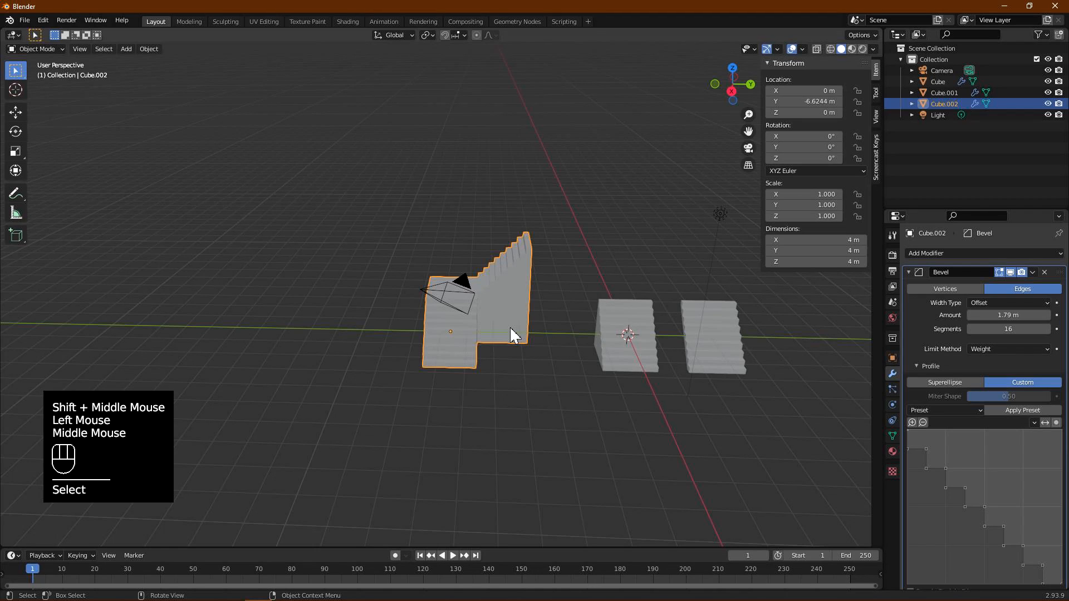
key(shift+d)
key(y)
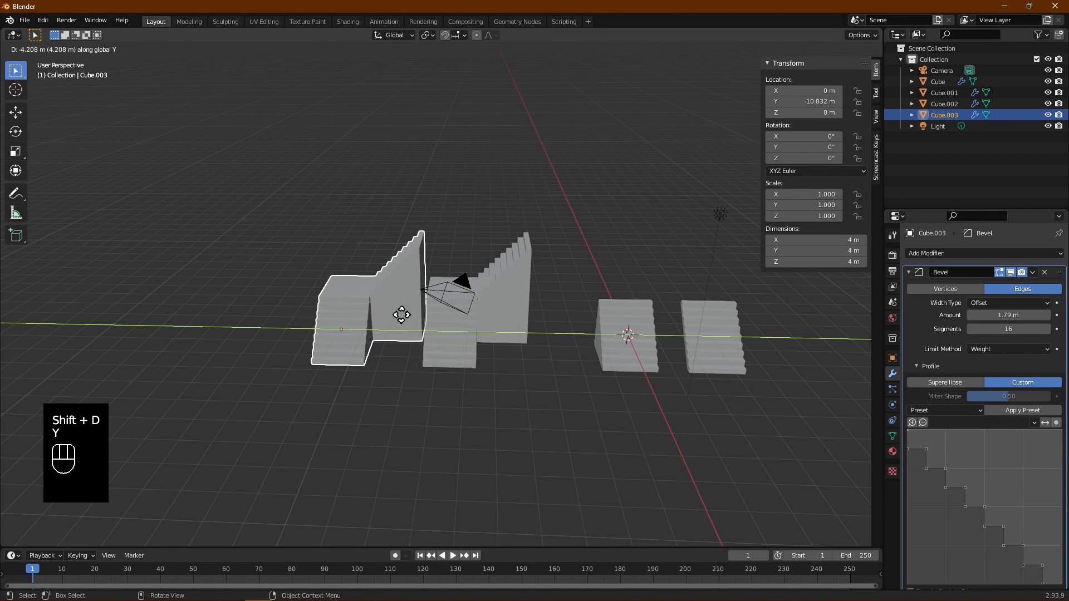
click(312, 310)
middle_drag(312, 309, 405, 286)
scroll(495, 305, up, 2)
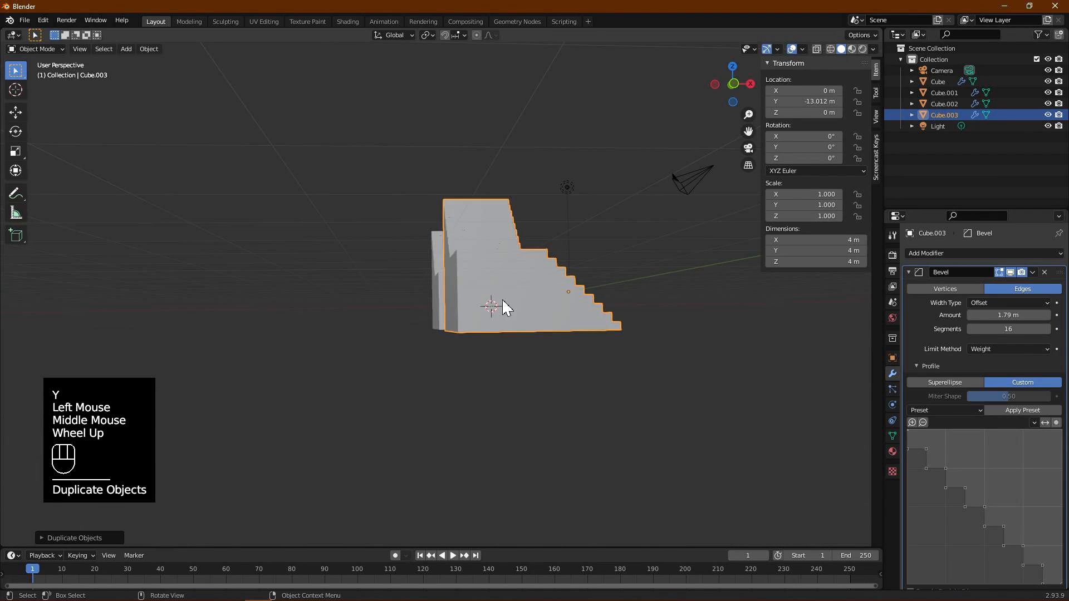
Extrude the bottom faces of both flights and the landing downward by about 0.25 m on the new staircase copy
middle_drag(535, 298, 551, 272)
key(Tab)
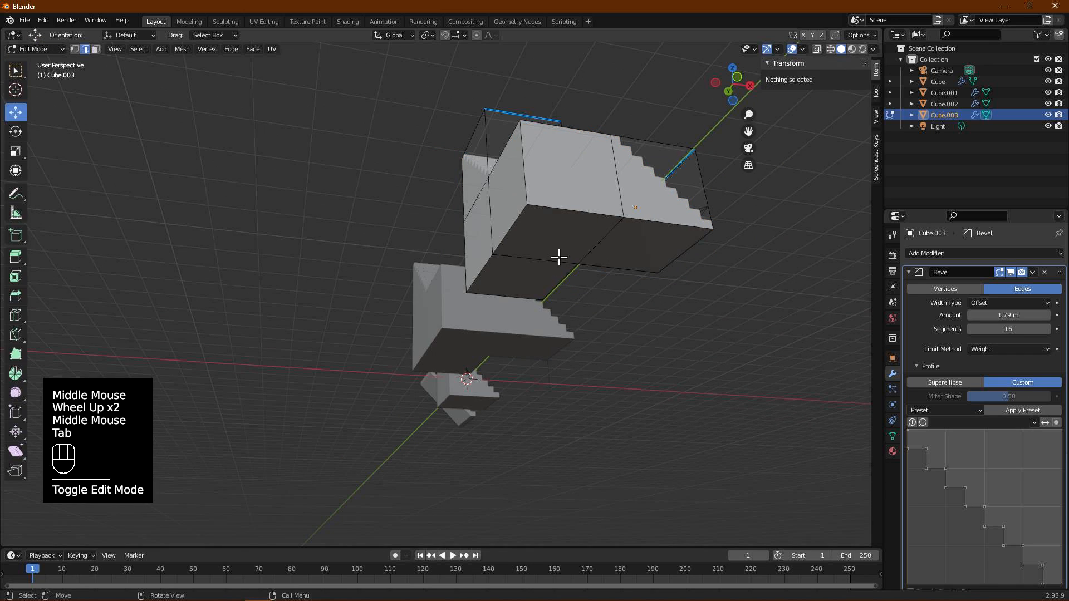
click(575, 249)
key(3)
click(593, 245)
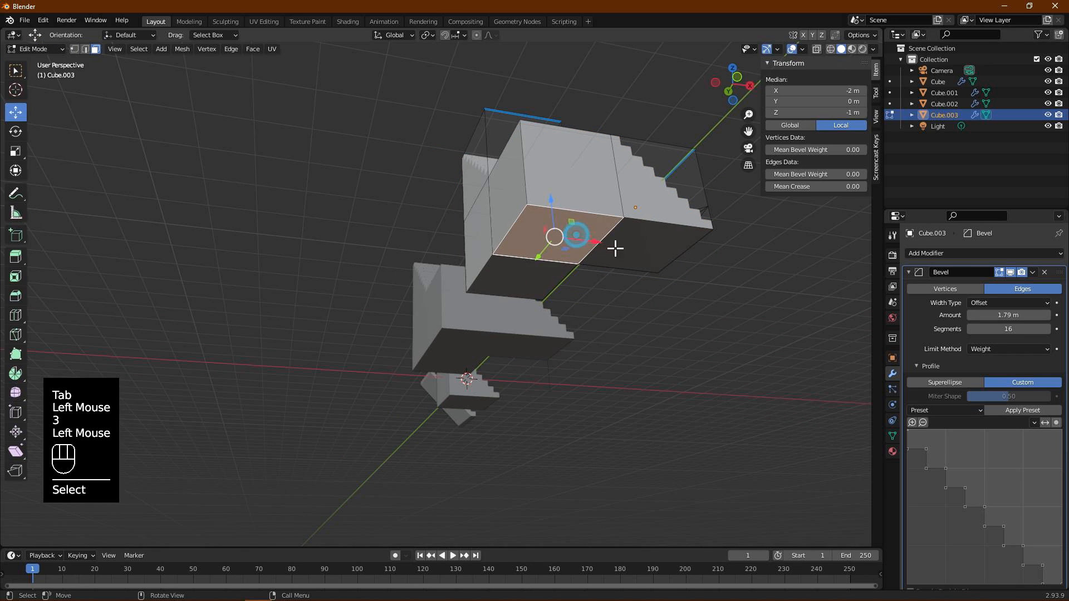
shift+click(616, 246)
shift+click(526, 287)
middle_drag(540, 305, 589, 350)
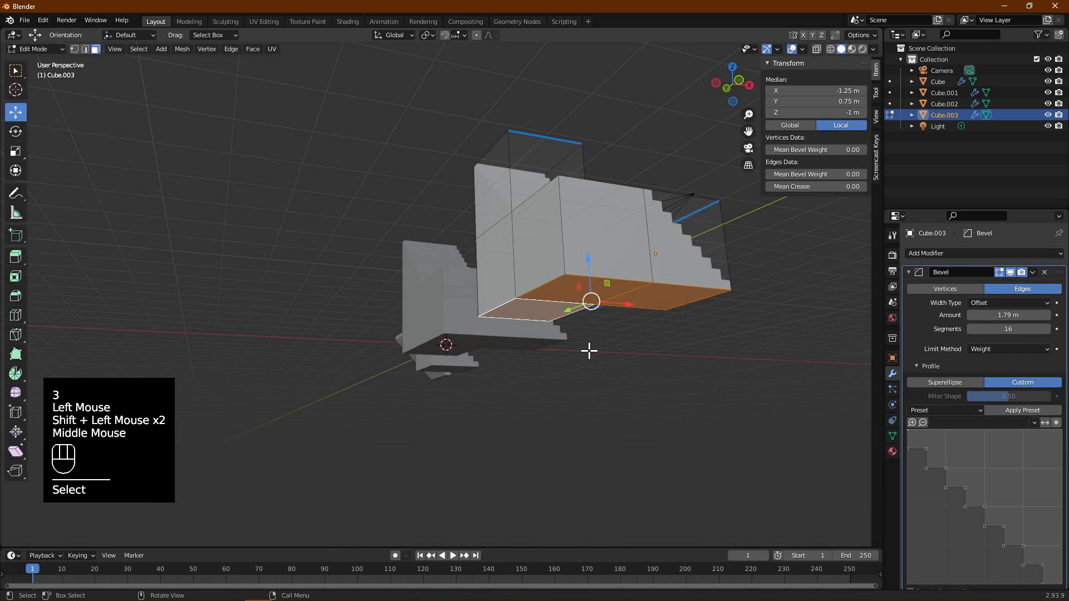
key(e)
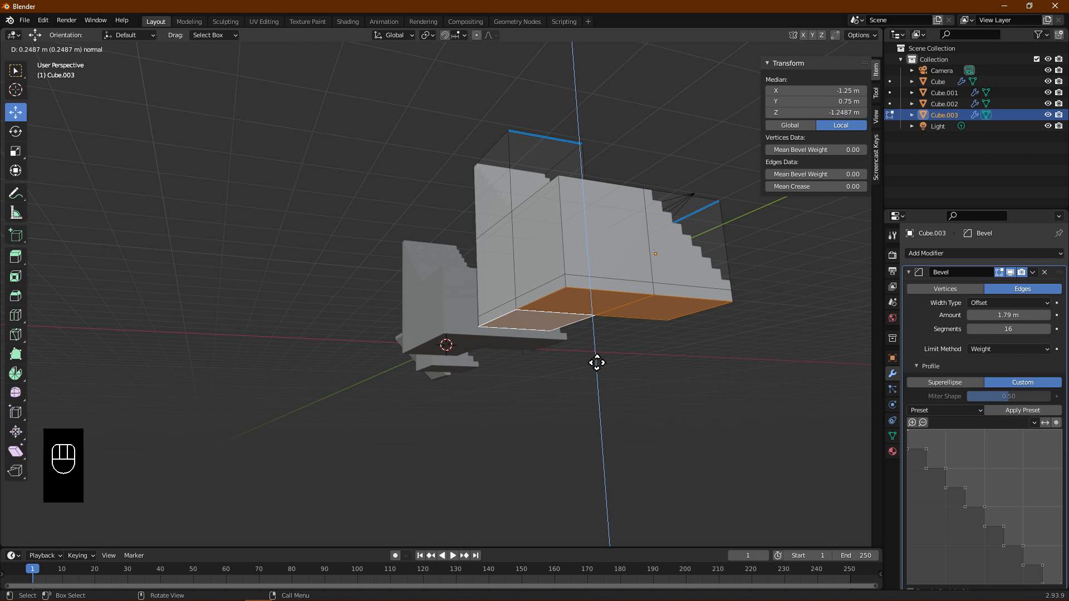
click(596, 363)
middle_drag(642, 332, 606, 349)
click(628, 379)
Dissolve the horizontal edges left around the staircase sides just above the extruded base
scroll(532, 353, up, 1)
middle_drag(532, 353, 533, 352)
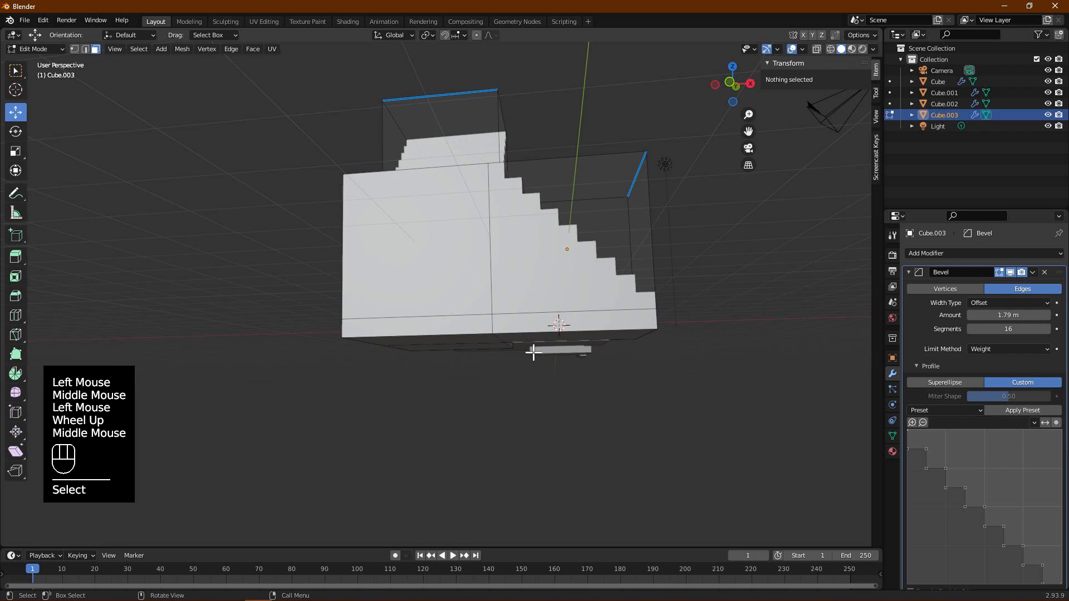
key(2)
click(445, 325)
alt+click(492, 319)
mouse_move(492, 319)
middle_down()
mouse_move(529, 310)
mouse_move(479, 318)
middle_up()
shift+click(375, 341)
middle_drag(369, 334, 435, 303)
key(ctrl+x)
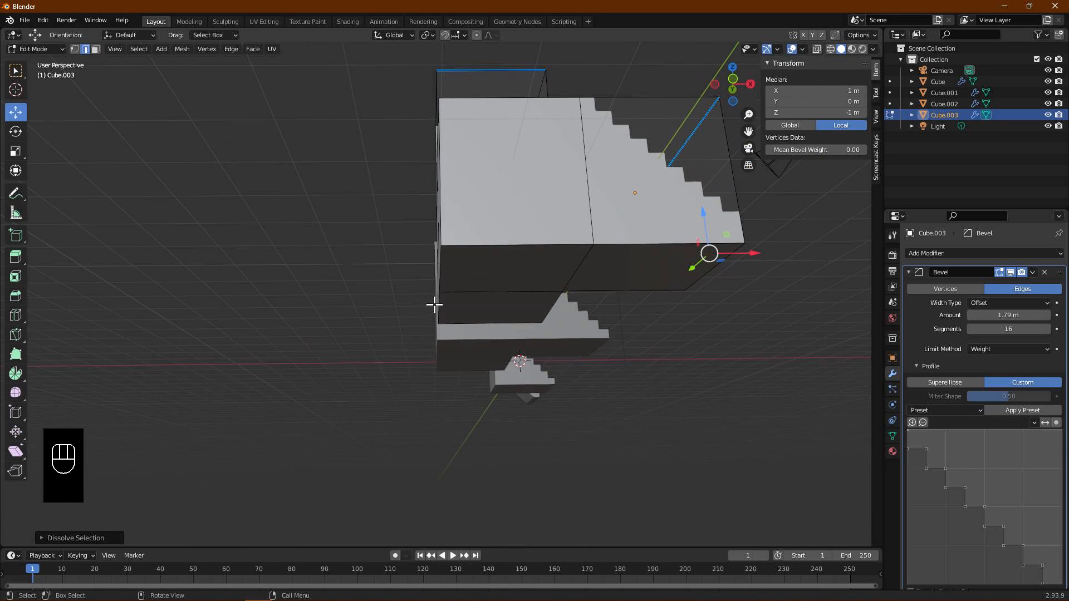
Raise the landing's bottom face so the landing becomes a thin slab and the lower flight's underside slopes
key(3)
click(502, 274)
middle_drag(502, 274, 588, 345)
drag(494, 369, 528, 232)
middle_drag(712, 339, 609, 322)
Move the lower flight's bottom front edge inward to about X 0.81 m and up to about Z -1.00 m
click(552, 283)
key(2)
click(591, 284)
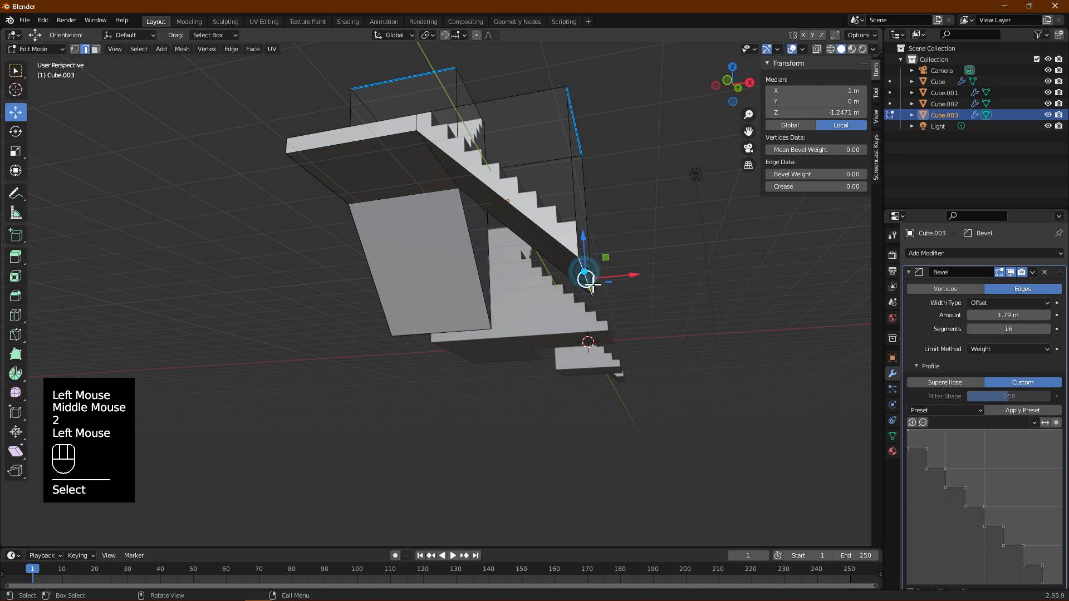
middle_drag(590, 284, 622, 315)
drag(655, 350, 635, 345)
key(KP_Decimal)
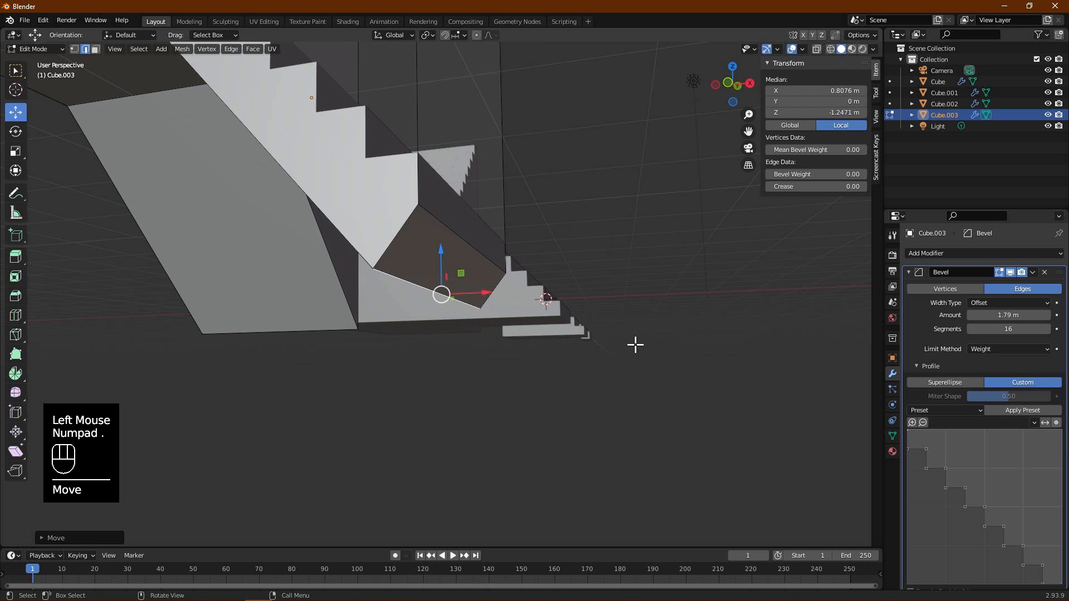
shift+middle_drag(528, 336, 603, 358)
drag(589, 380, 591, 332)
Fine-tune the lower flight's bottom front edge in front view to about X 0.78 m
key(KP_1)
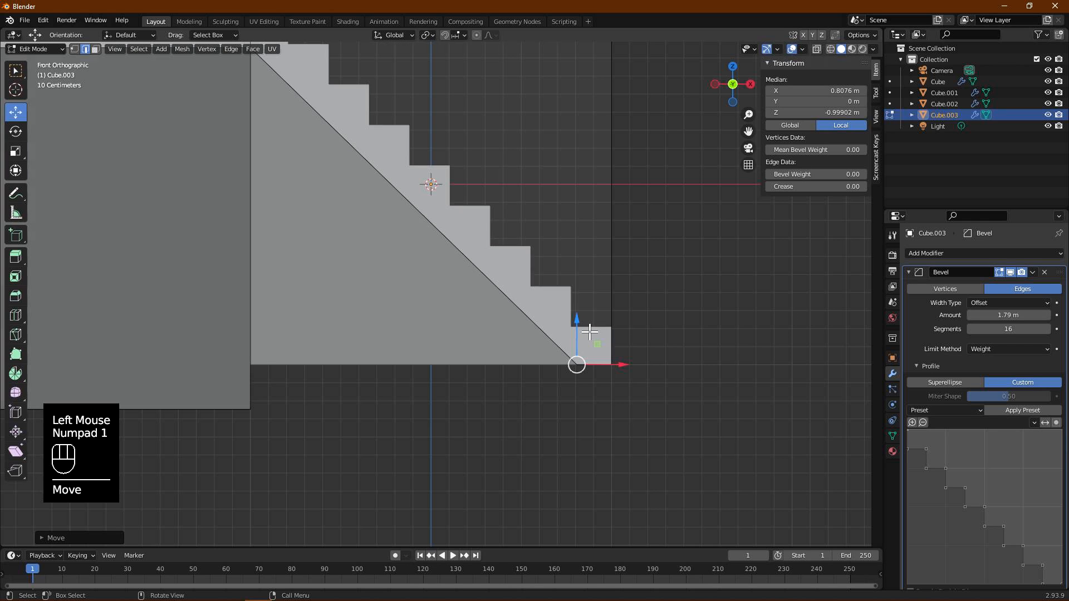
scroll(548, 307, up, 2)
shift+middle_drag(677, 443, 505, 334)
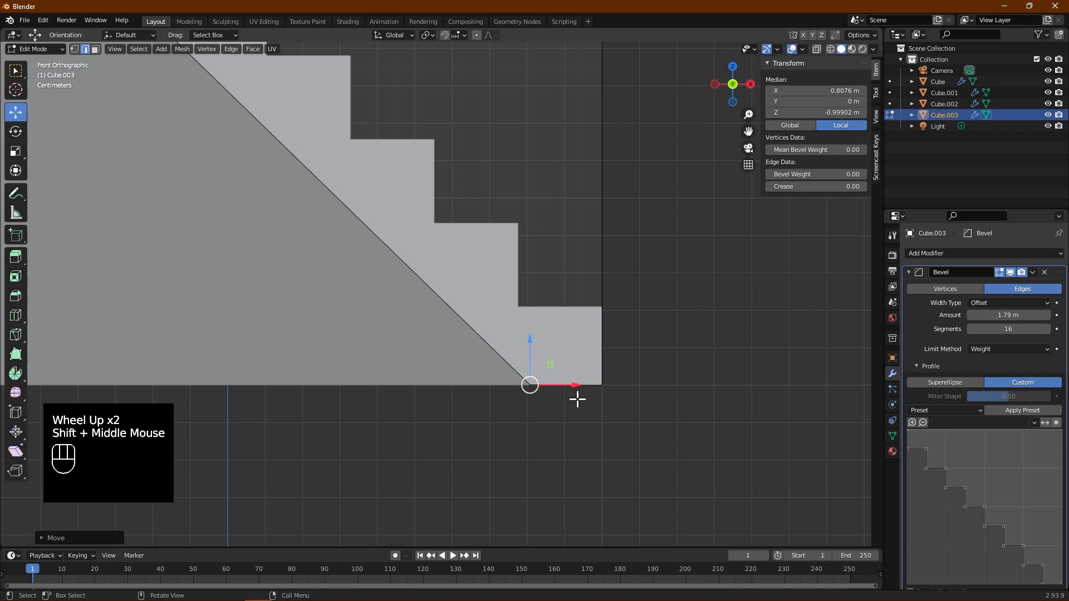
drag(574, 384, 571, 394)
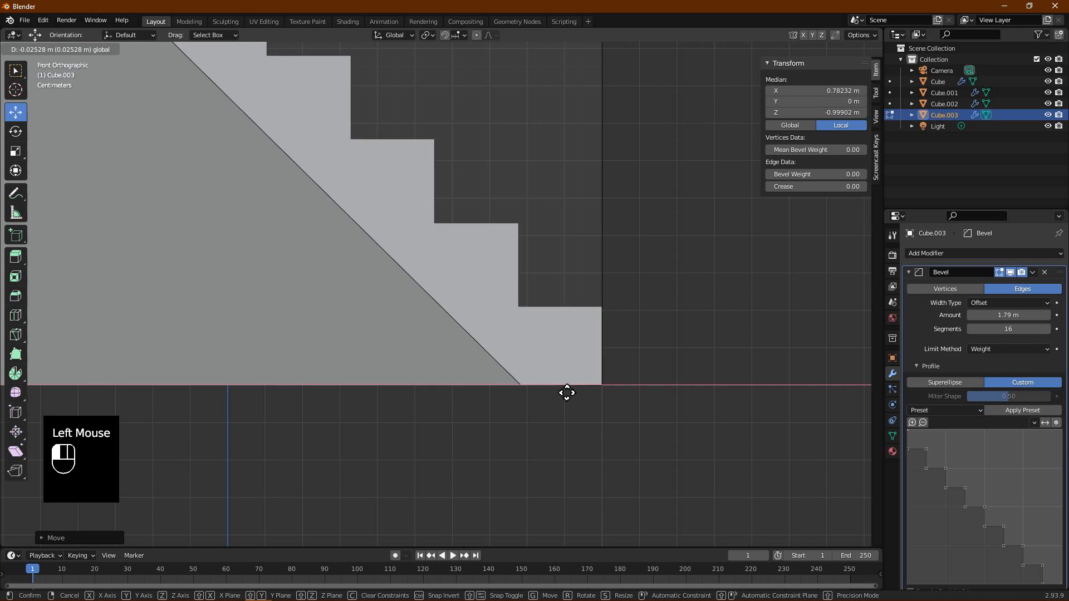
drag(566, 392, 566, 392)
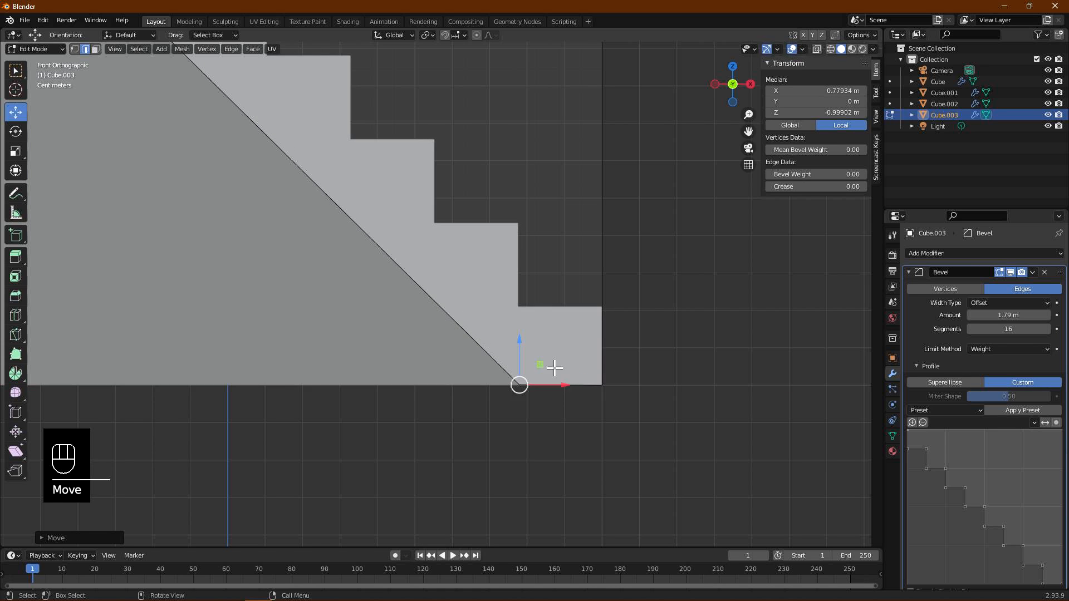
Raise the underside of the upper flight's block to about Z 0.75 m, near the landing slab's underside
scroll(477, 334, down, 2)
middle_drag(477, 334, 397, 209)
scroll(353, 210, down, 2)
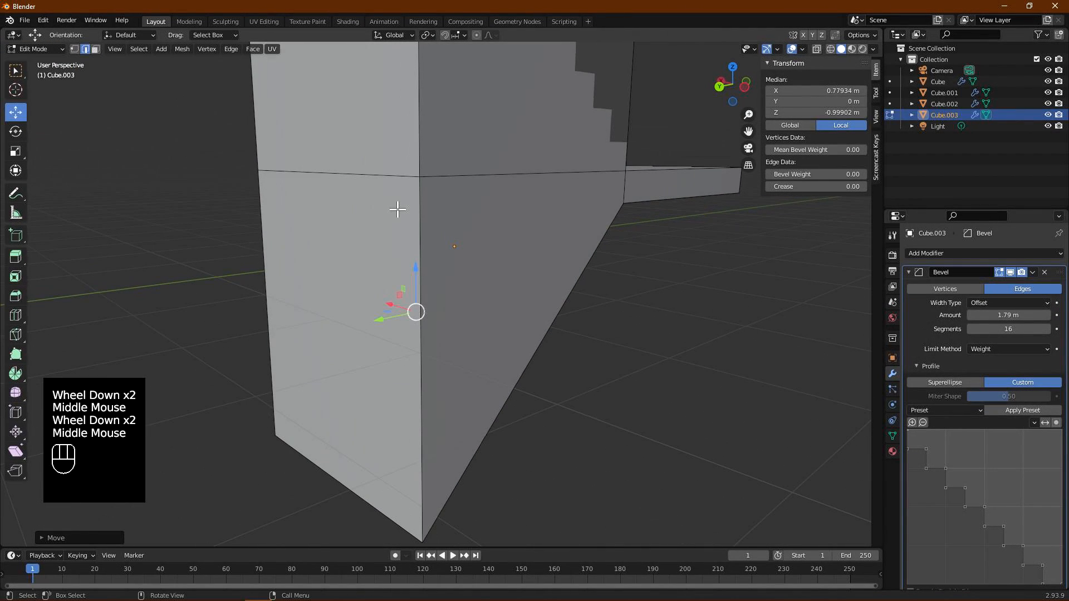
middle_drag(450, 304, 458, 284)
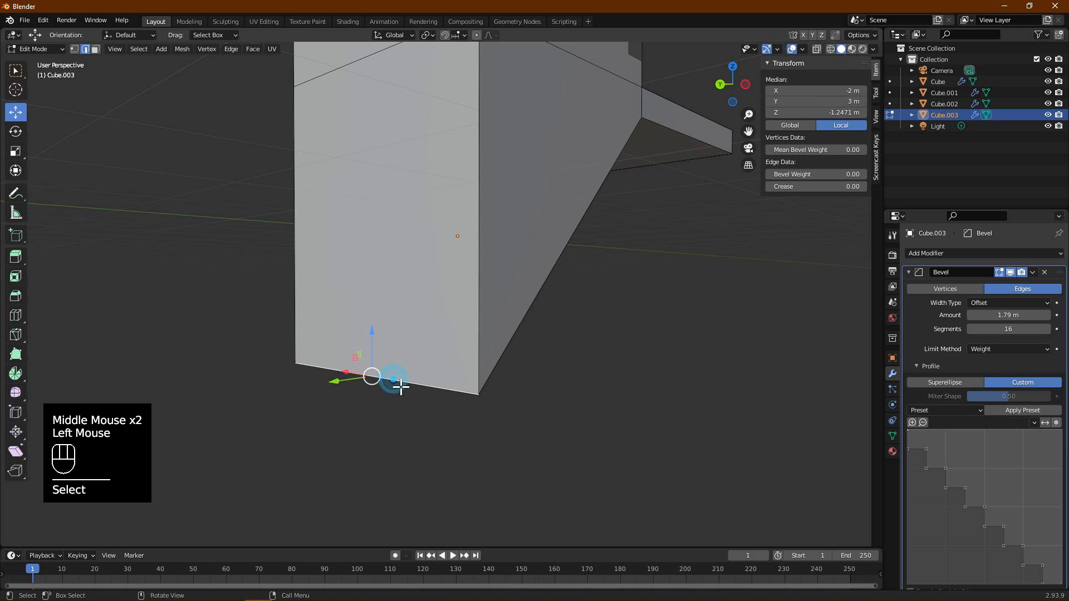
middle_drag(531, 366, 514, 382)
drag(332, 413, 346, 134)
Dissolve the horizontal edge loop around the upper flight's block at landing level
middle_drag(491, 222, 446, 255)
alt+click(482, 232)
key(ctrl+x)
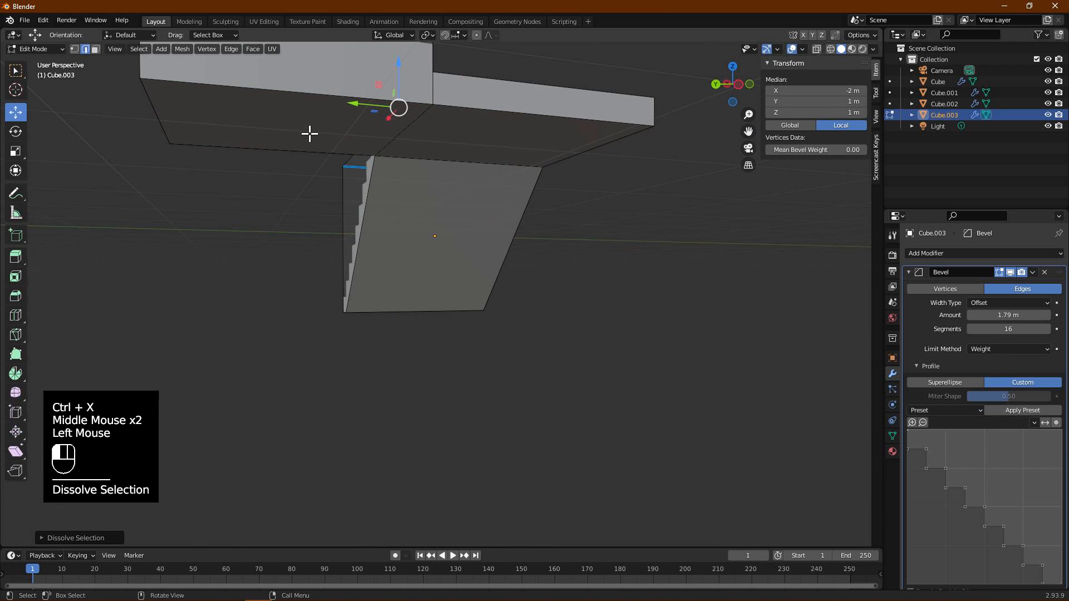
Raise the outer bottom edge of the upper flight to about Z 2.7 m to slope its underside, and return to Object Mode
click(309, 134)
scroll(429, 167, down, 1)
middle_drag(429, 167, 438, 250)
middle_drag(499, 290, 487, 276)
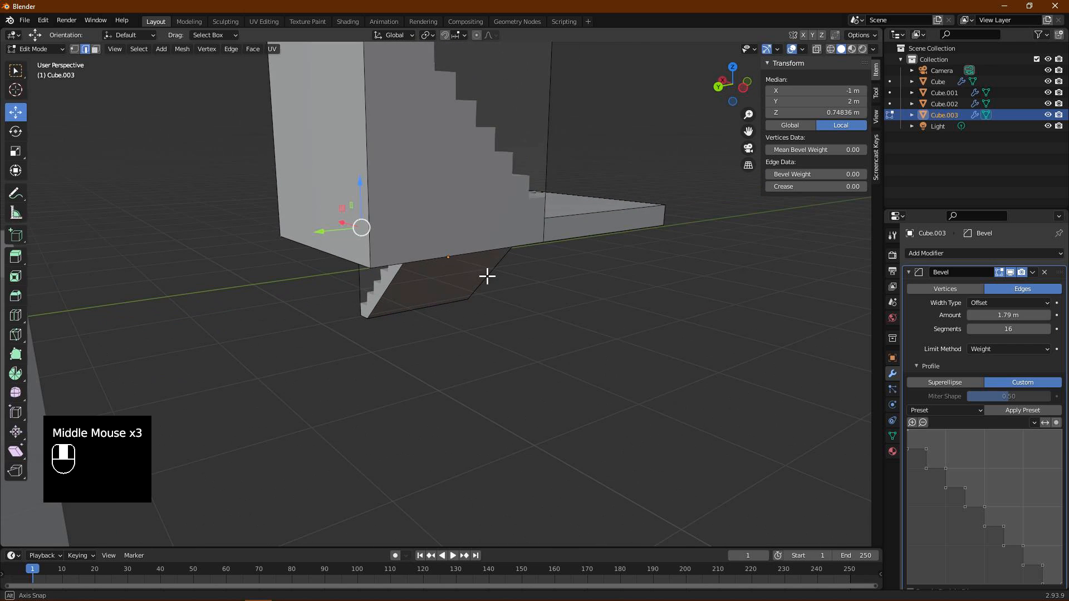
key(2)
click(333, 255)
scroll(490, 262, down, 2)
scroll(491, 262, up, 1)
middle_drag(490, 262, 424, 270)
drag(357, 242, 366, 89)
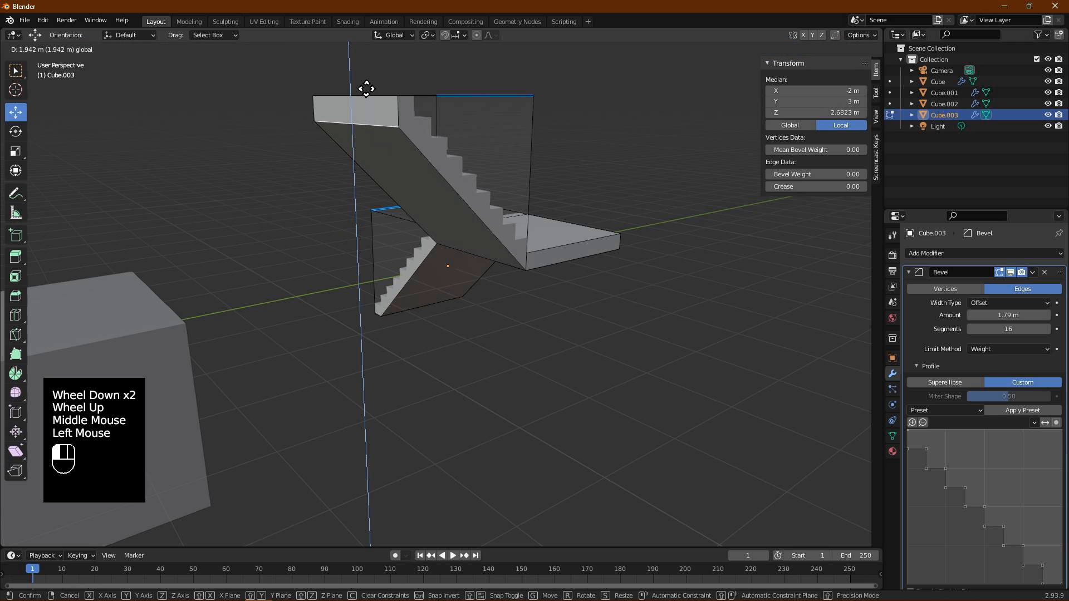
drag(371, 80, 370, 81)
click(513, 298)
middle_drag(604, 245, 651, 212)
key(Tab)
Move both two-flight staircases together beside the single flights, placing the solid one at about X -5.90 m, Y 6.08 m
scroll(537, 250, down, 2)
shift+click(654, 217)
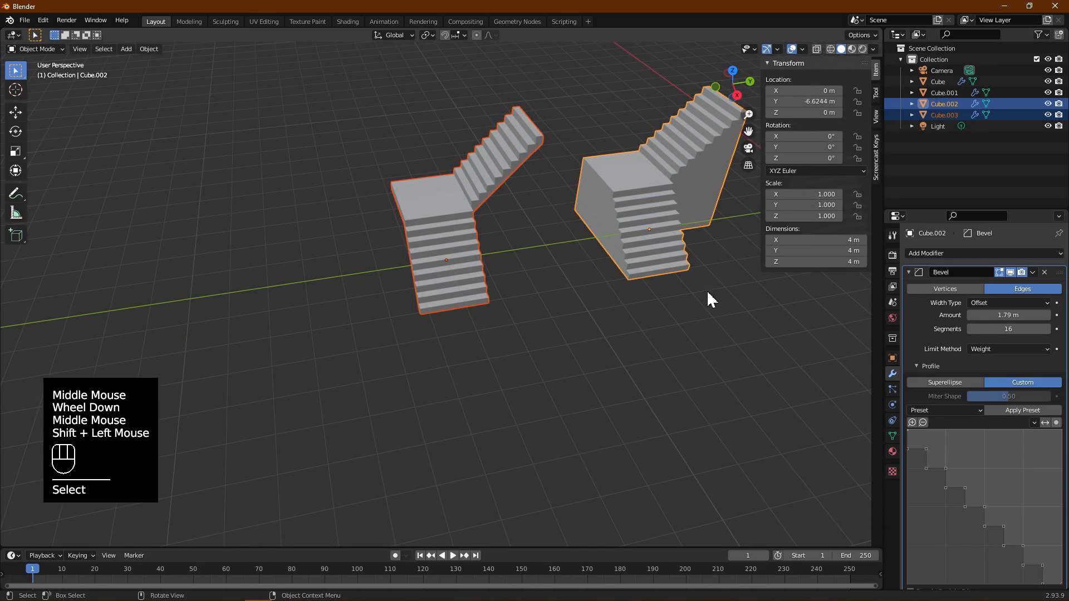
scroll(686, 309, down, 1)
key(KP_7)
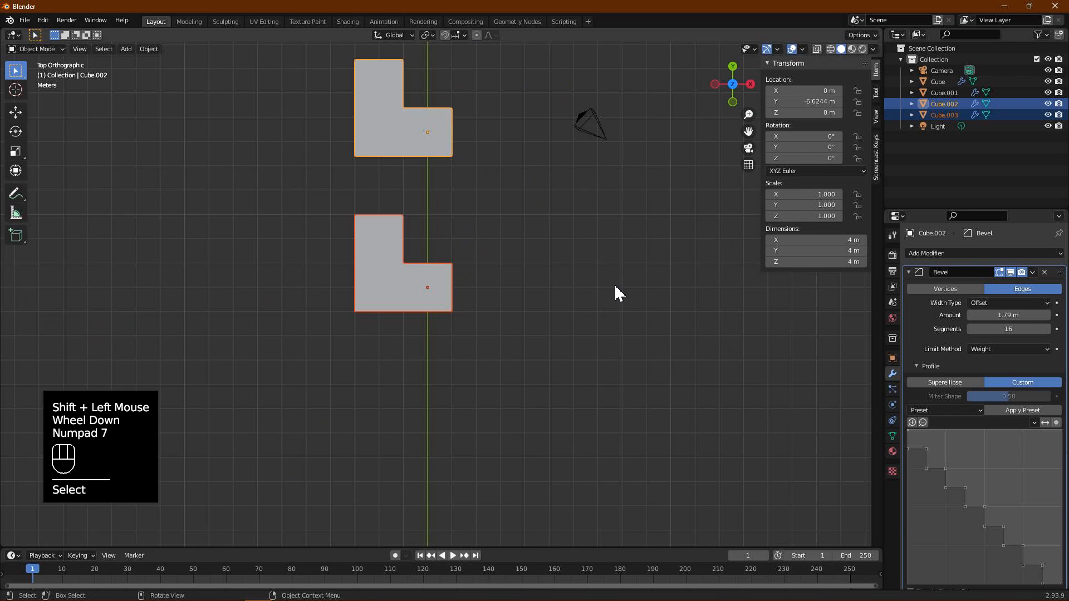
scroll(573, 283, down, 1)
click(16, 112)
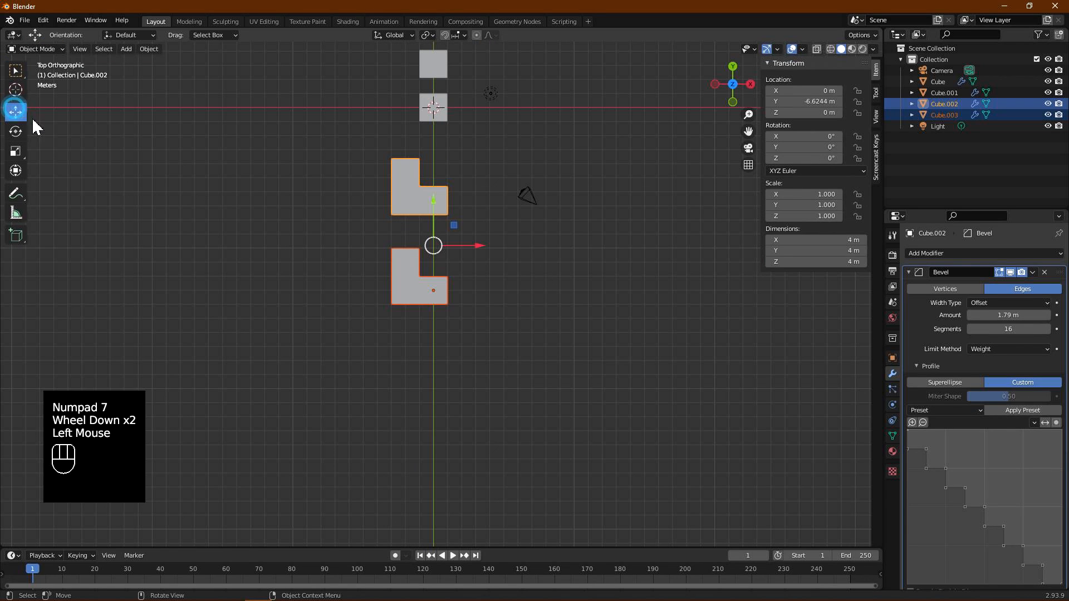
drag(477, 245, 383, 535)
scroll(539, 576, down, 1)
scroll(477, 167, down, 2)
middle_drag(477, 167, 478, 371)
scroll(516, 229, up, 2)
scroll(449, 263, up, 1)
scroll(462, 285, up, 1)
click(507, 308)
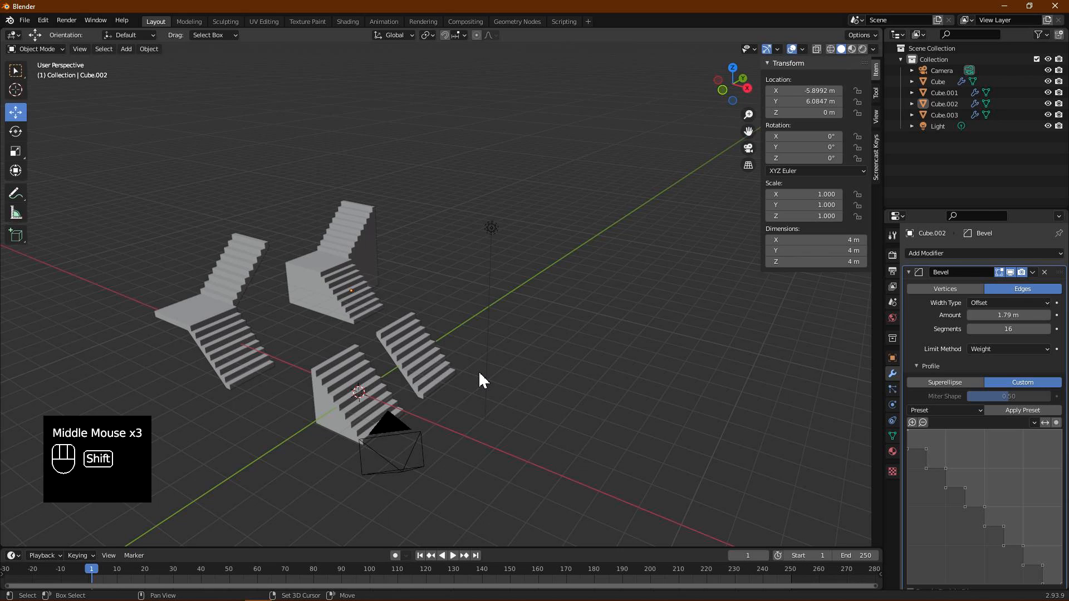
Add a plane at the world origin and enter its Edit Mode
key(shift+a)
click(504, 372)
key(Tab)
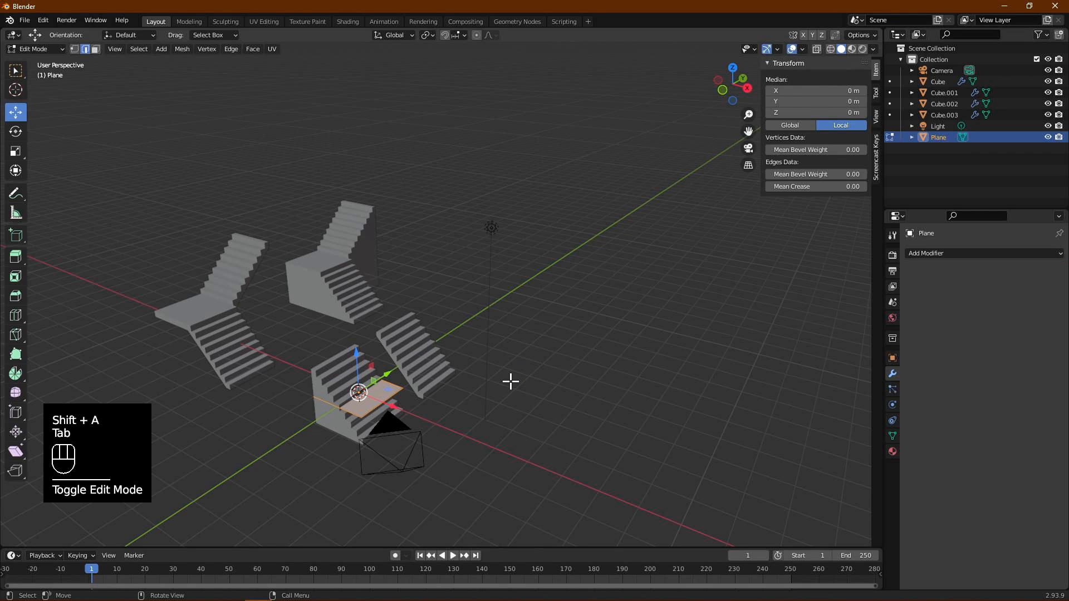
key(w)
key(2)
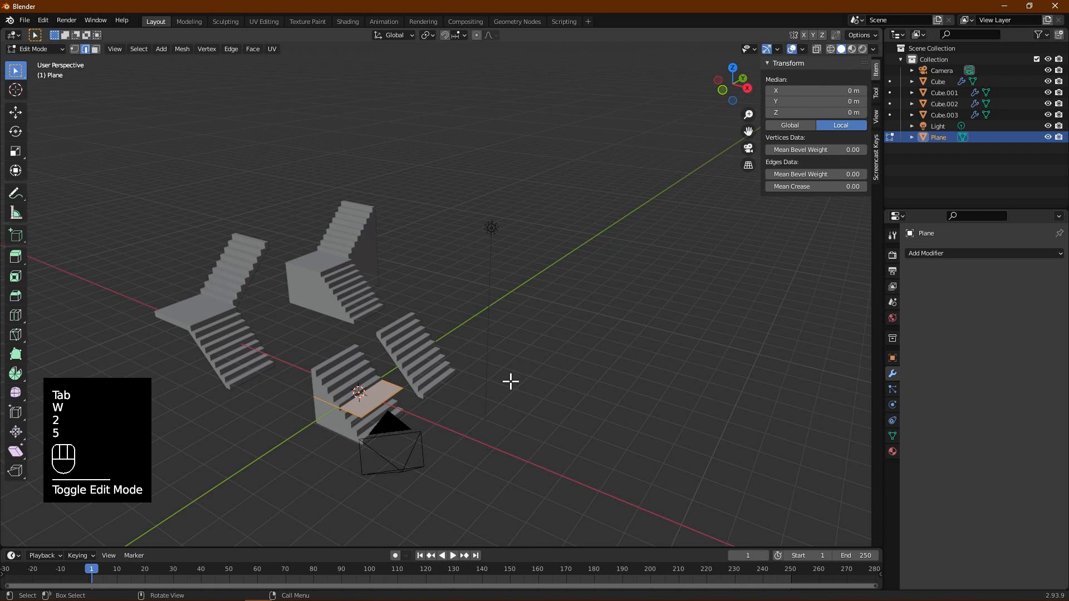
click(510, 380)
middle_drag(509, 405, 499, 409)
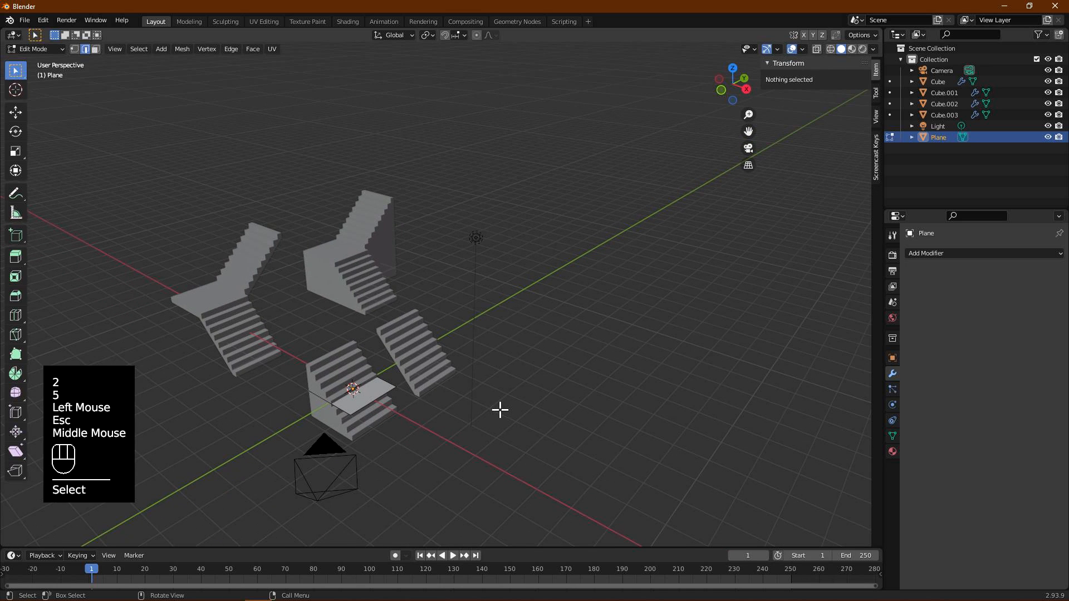
Select the whole plane mesh and scale it by 25
key(a)
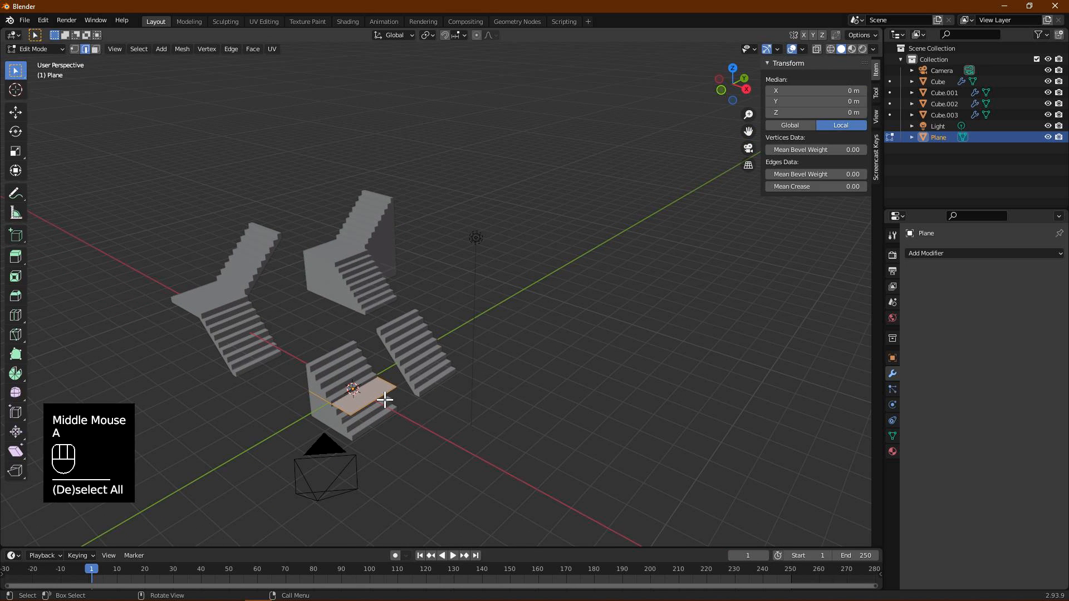
key(s)
key(2)
key(5)
click(378, 392)
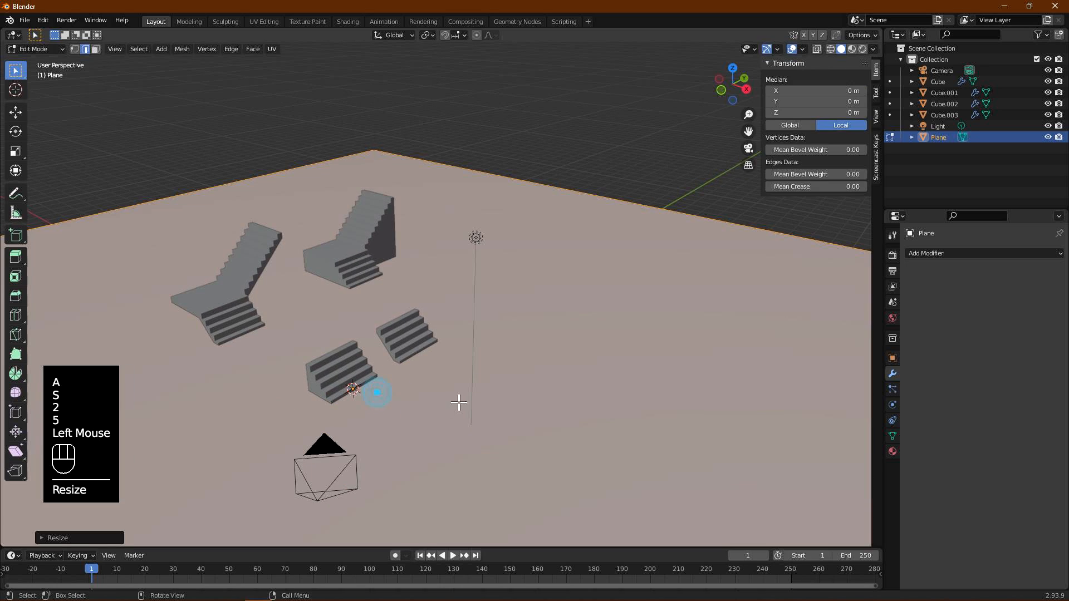
Lower the plane mesh along Z to about -1.10 m beneath the staircases, and return to Object Mode
click(16, 113)
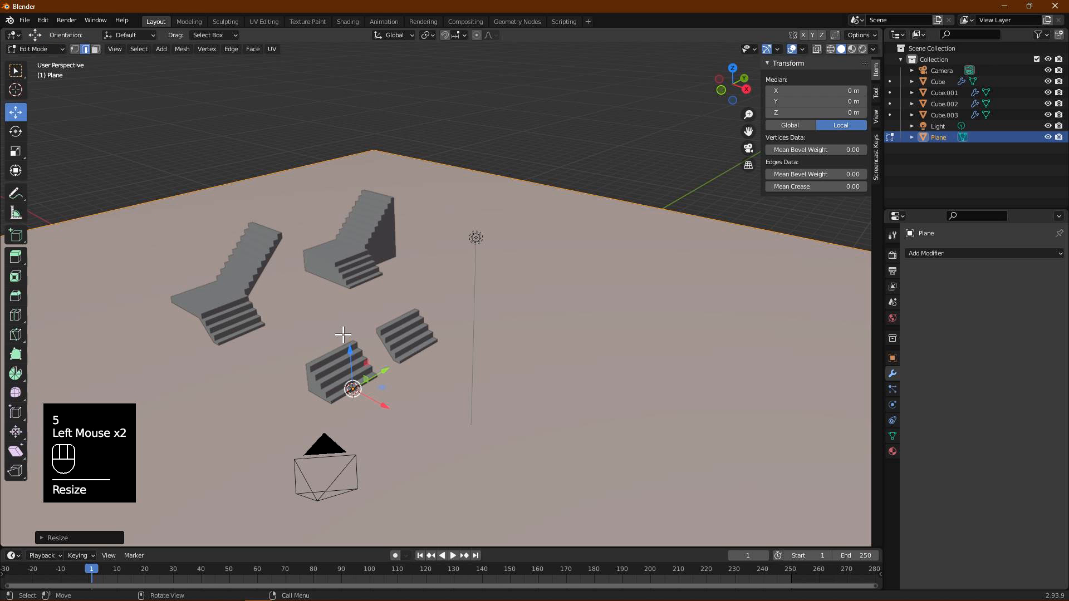
drag(360, 360, 384, 389)
scroll(461, 378, up, 1)
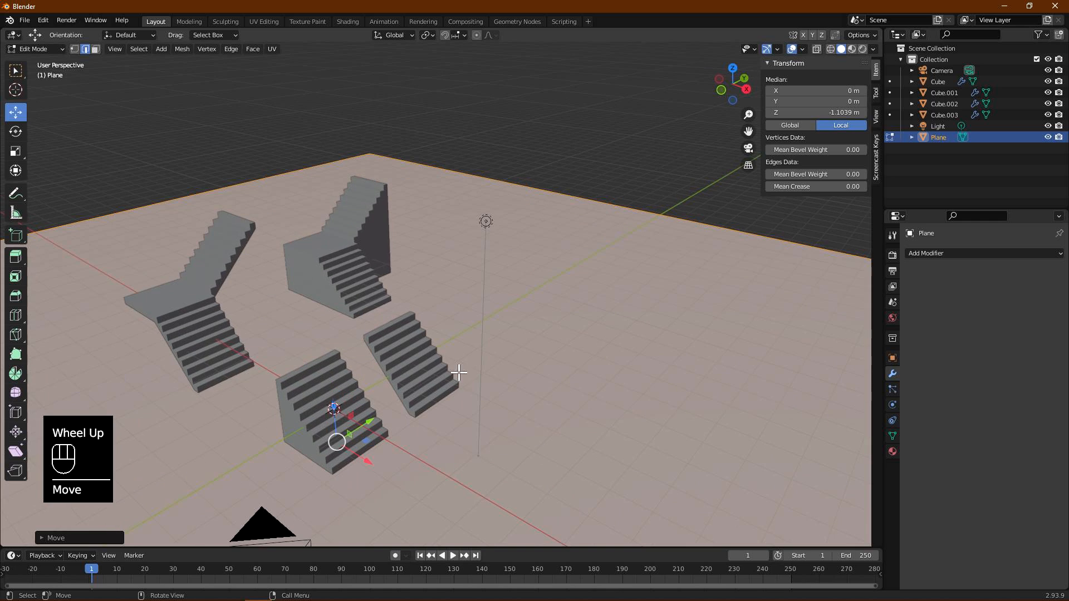
shift+middle_drag(369, 321, 510, 408)
shift+scroll(510, 408, up, 1)
middle_drag(554, 462, 635, 391)
scroll(570, 403, up, 1)
key(Tab)
scroll(635, 394, down, 1)
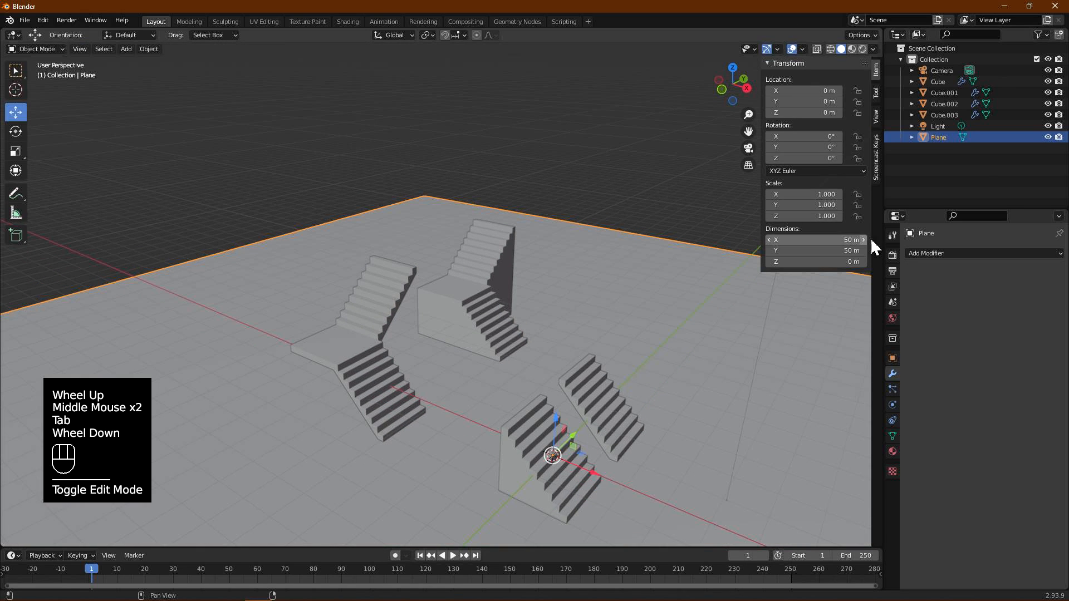
Change the scene's light to an Area light
click(941, 127)
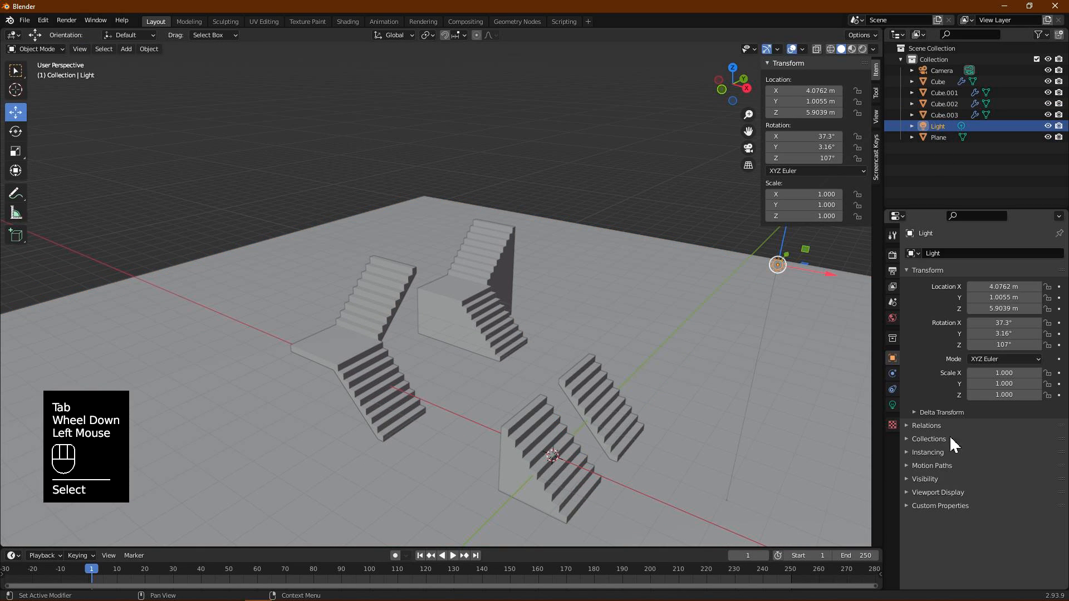
click(893, 406)
click(1039, 301)
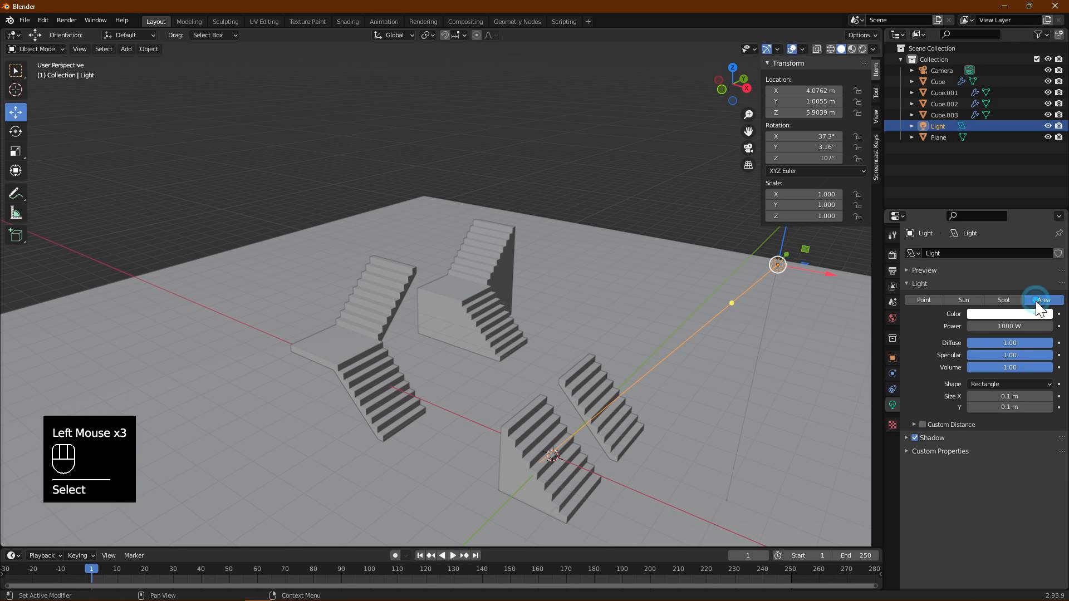
Lock the camera to the view by enabling Camera to View
middle_drag(753, 319, 757, 322)
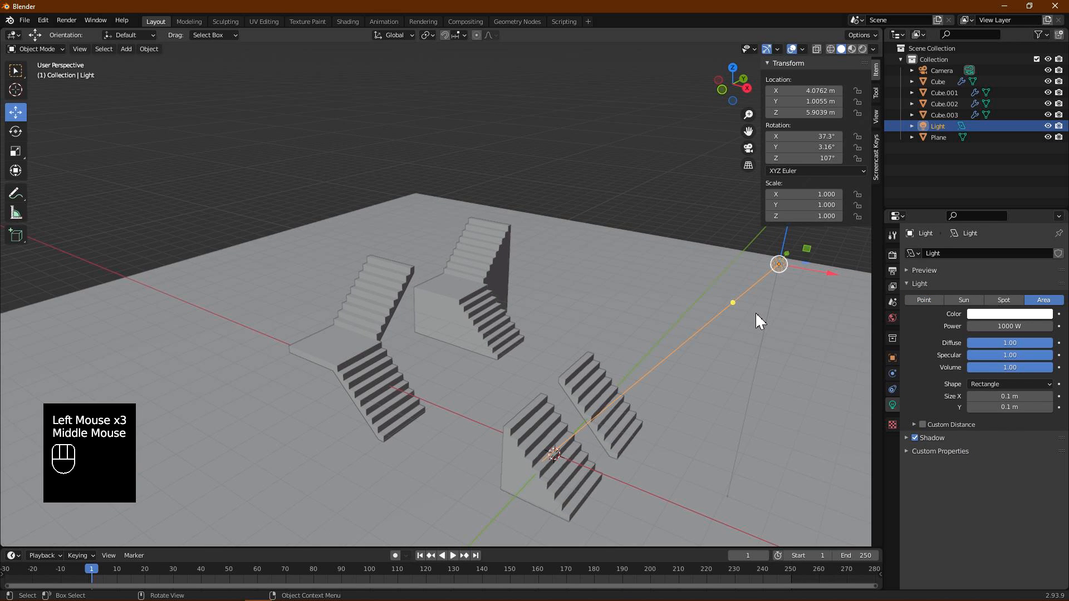
click(877, 116)
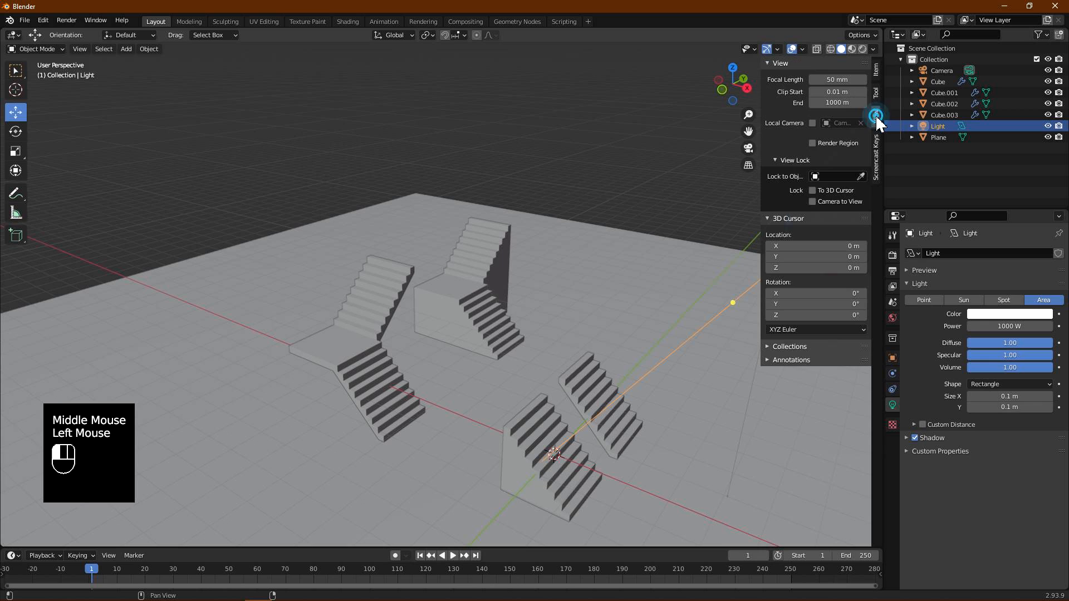
click(812, 202)
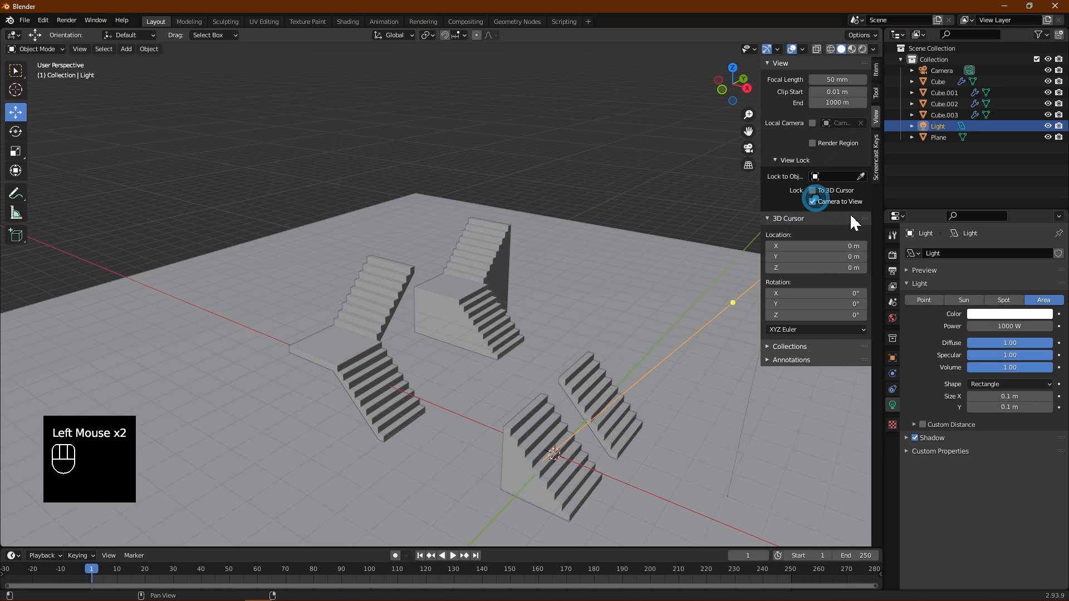
Set the scene's render engine to Cycles
click(892, 237)
click(892, 255)
drag(1000, 252, 994, 302)
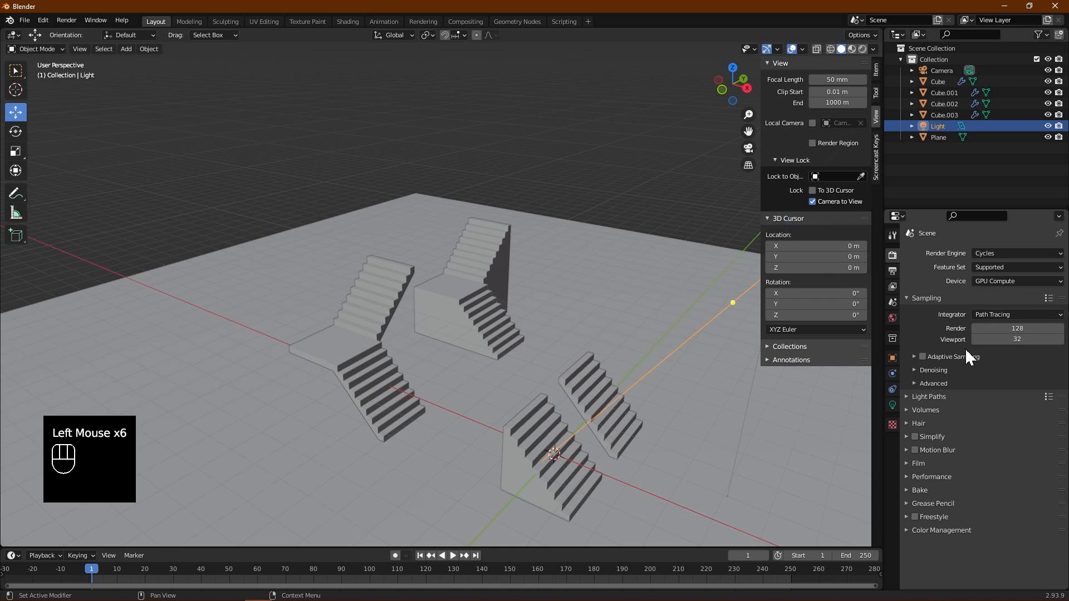
Enable render denoising with the NLM denoiser in the Cycles sampling settings
click(915, 357)
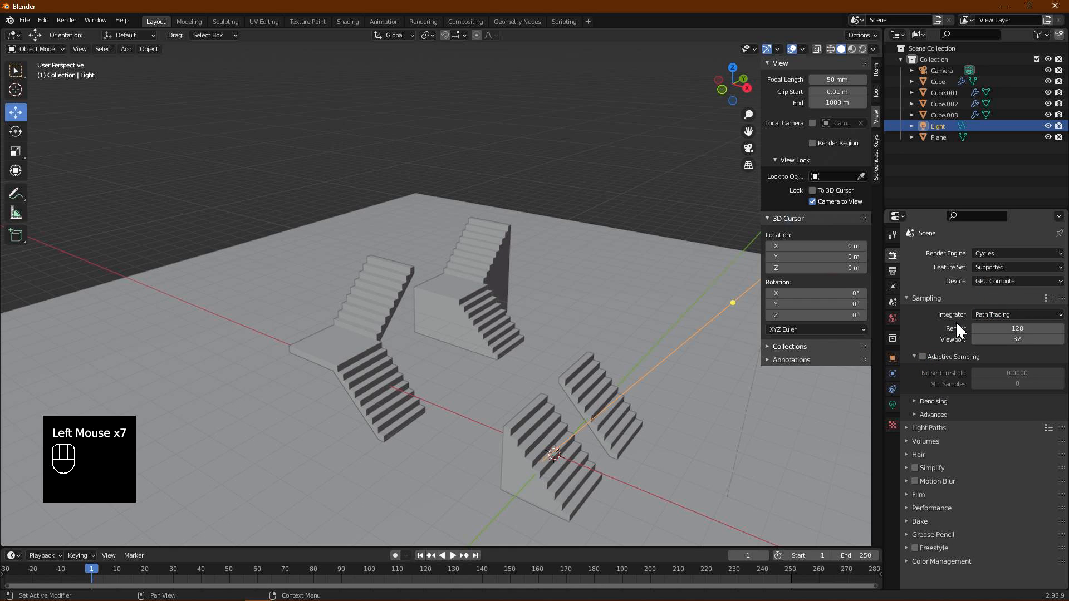
click(917, 401)
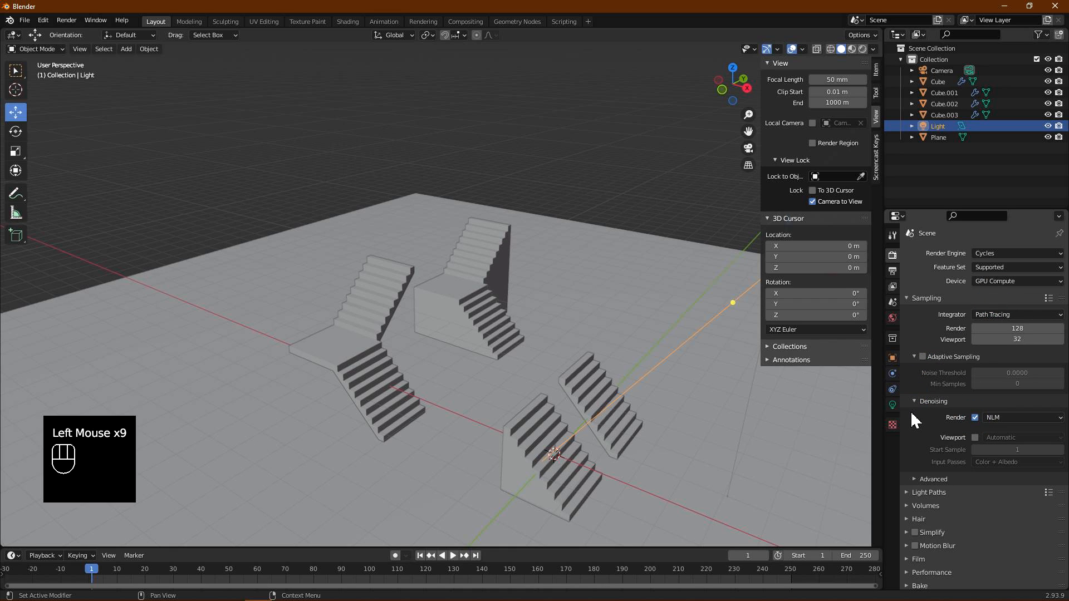
Show the viewport in Material Preview and darken the staircases' shared material to a near-black base color with V 0.047
shift+middle_drag(641, 304, 569, 246)
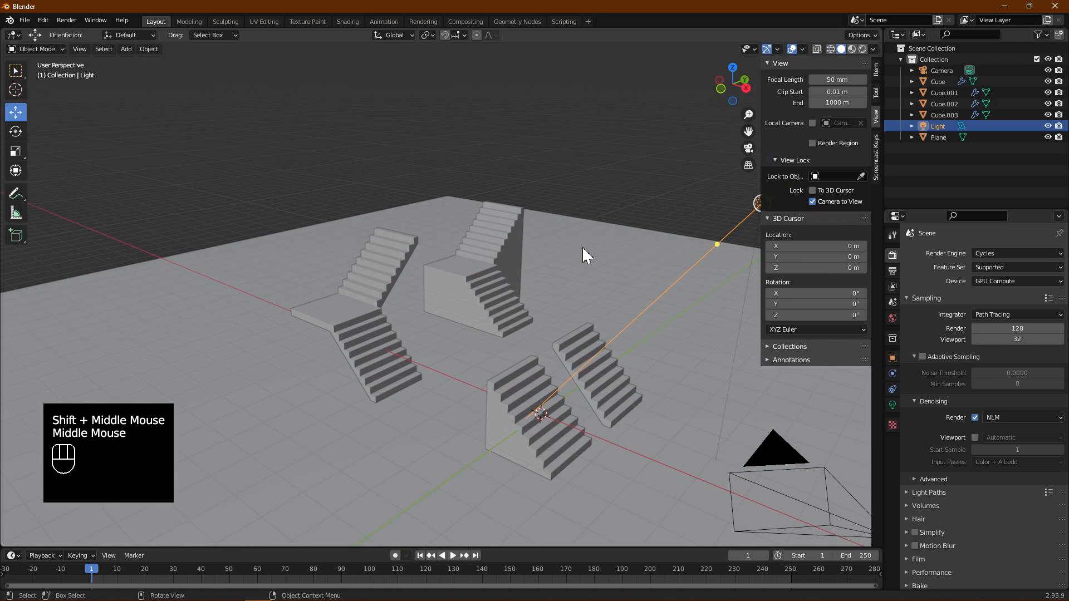
click(851, 50)
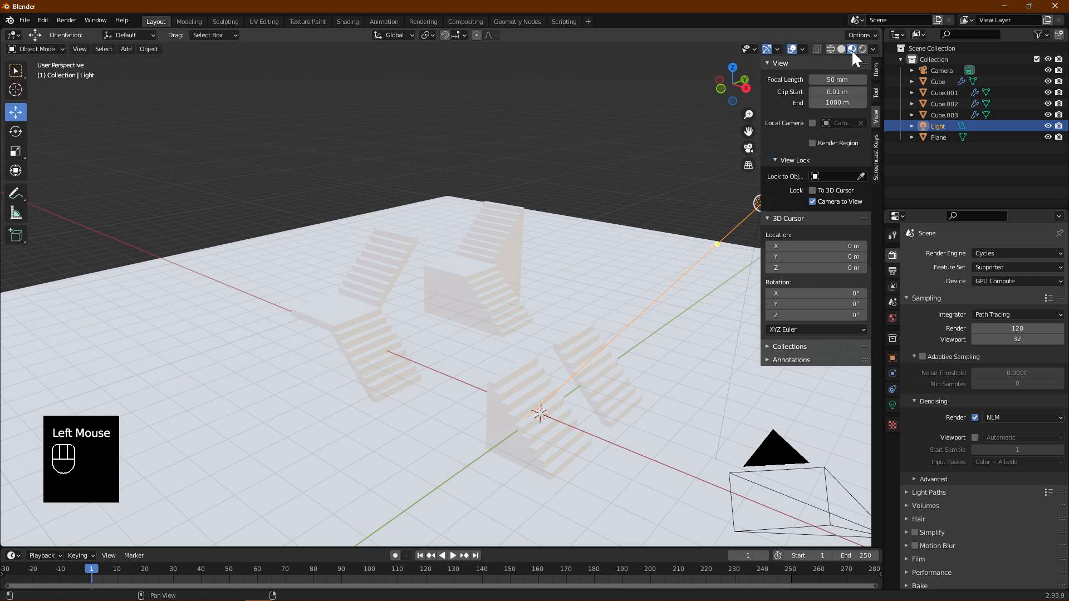
scroll(521, 357, up, 2)
click(319, 340)
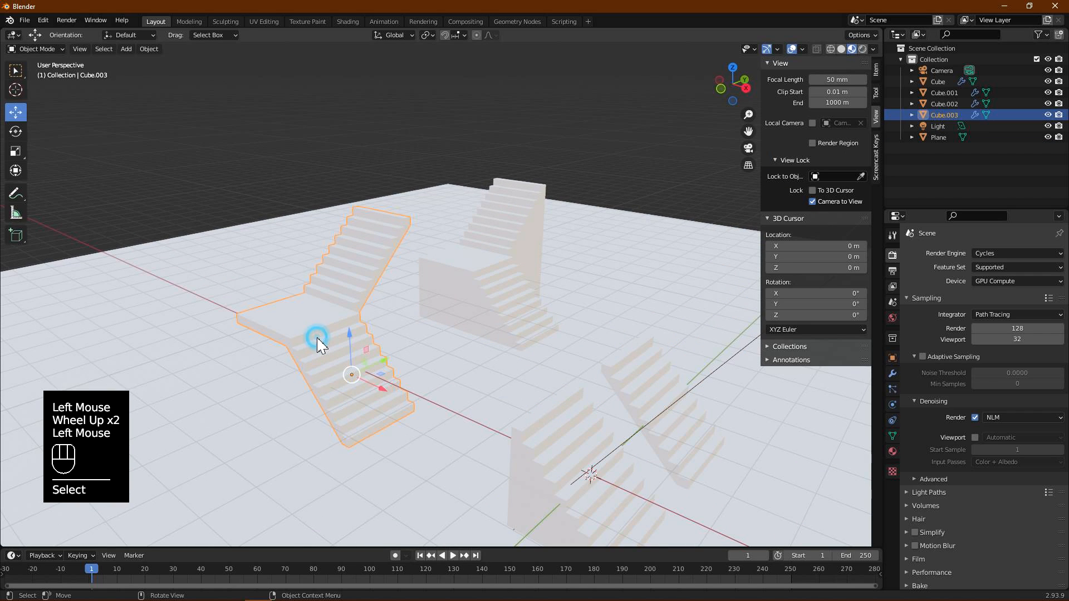
click(893, 452)
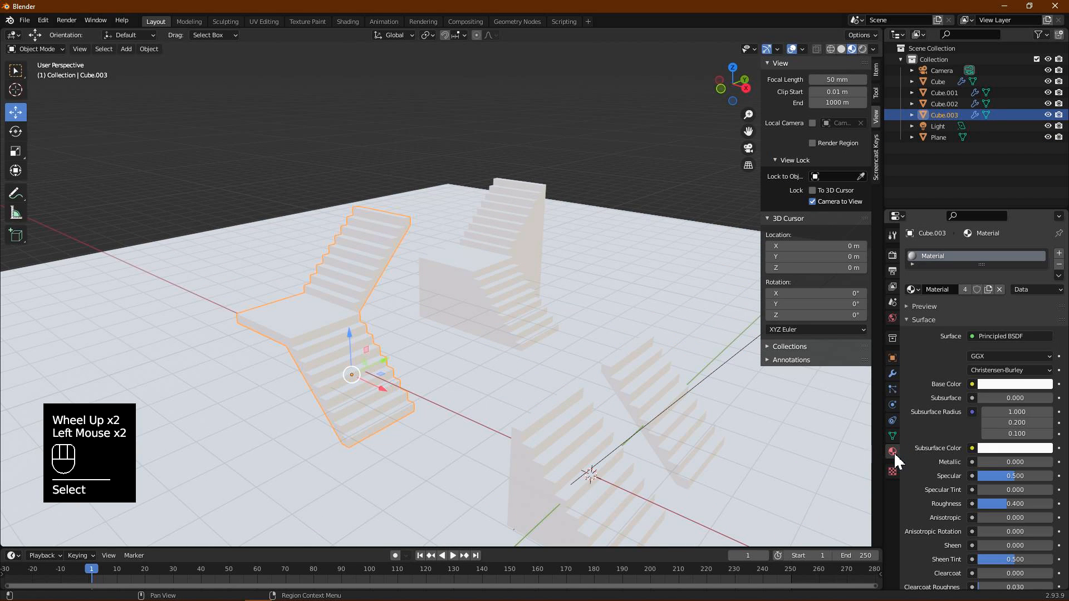
click(1031, 384)
click(1043, 287)
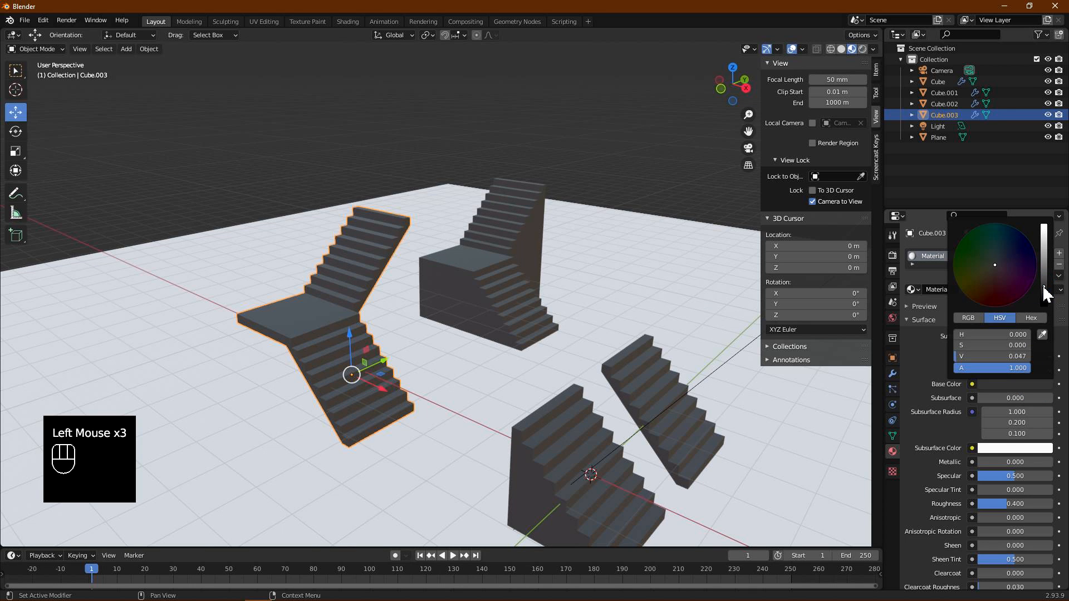
Look through the locked camera and reposition it so all four staircases fit inside the frame
middle_drag(630, 337, 621, 342)
shift+middle_drag(522, 312, 466, 268)
mouse_move(617, 271)
middle_down()
mouse_move(498, 248)
mouse_move(619, 265)
mouse_move(635, 280)
middle_up()
key(KP_0)
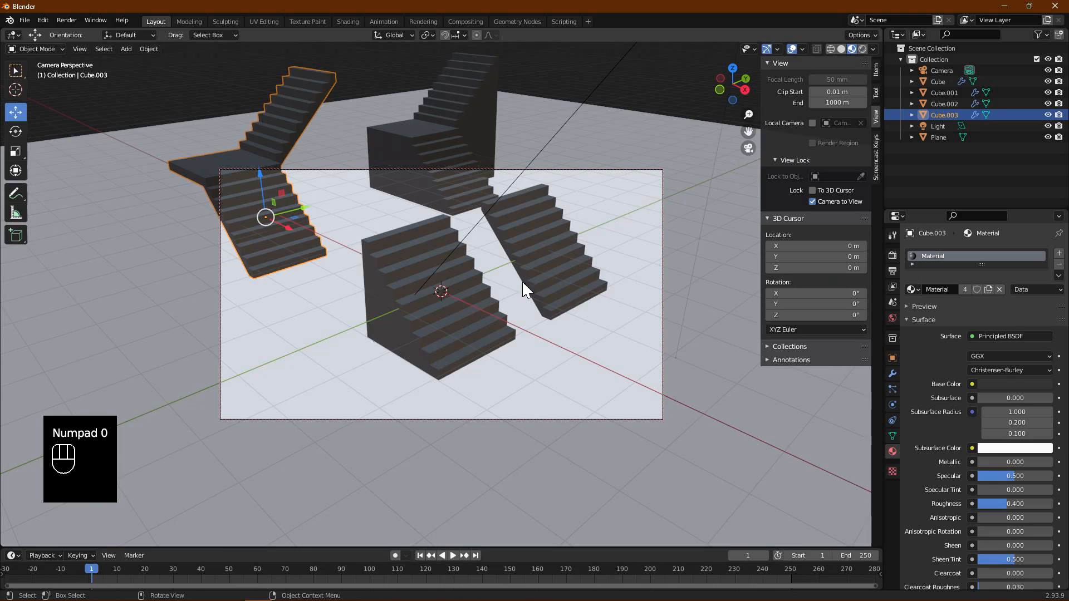
scroll(490, 273, down, 3)
shift+middle_drag(490, 272, 439, 311)
scroll(438, 309, up, 2)
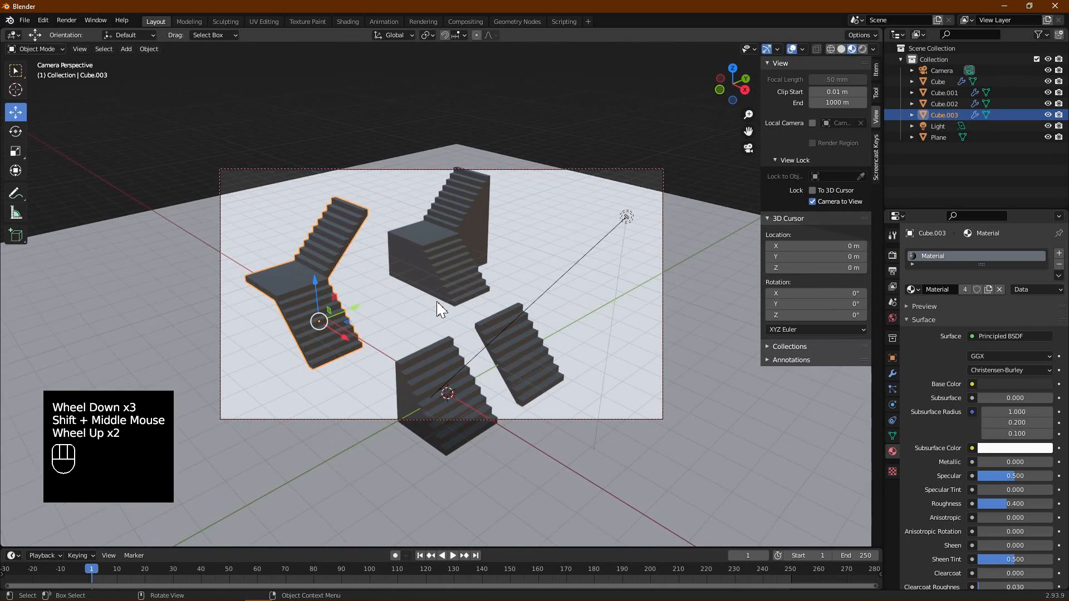
scroll(440, 310, down, 1)
scroll(438, 309, down, 1)
mouse_move(445, 310)
middle_down()
mouse_move(472, 303)
mouse_move(485, 334)
mouse_move(543, 358)
mouse_move(541, 313)
mouse_move(544, 325)
mouse_move(551, 317)
mouse_move(501, 292)
mouse_move(495, 306)
middle_up()
scroll(471, 305, up, 1)
Switch the viewport to Rendered shading and move the area light closer above the staircases
click(577, 361)
click(862, 50)
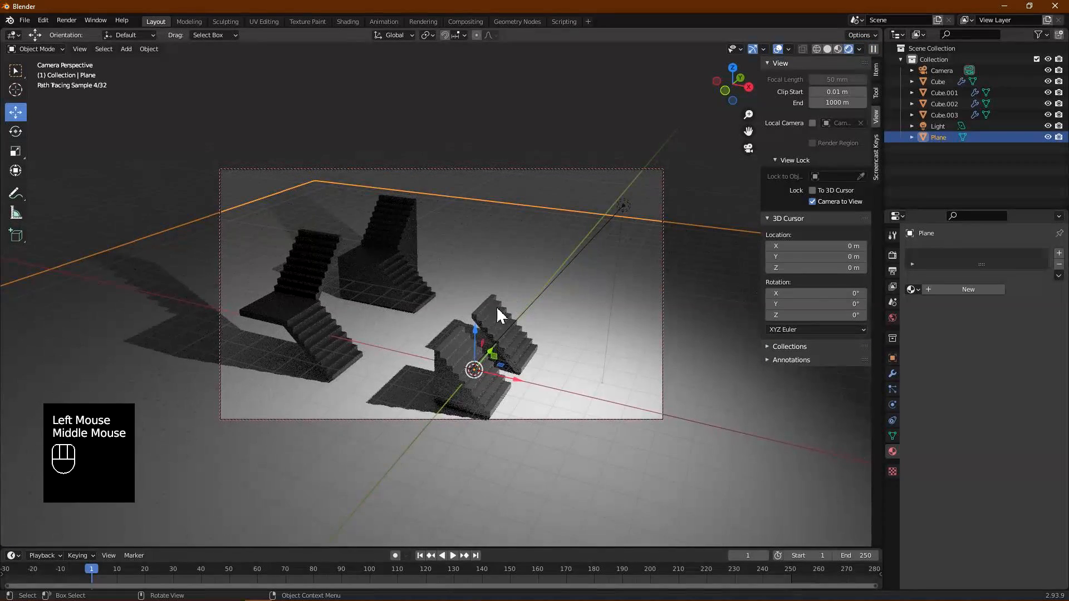
click(938, 126)
mouse_move(623, 205)
mouse_down()
mouse_move(547, 176)
mouse_move(546, 146)
mouse_move(548, 155)
mouse_up()
Move the two straight staircases together along negative X toward the landing staircases, and recenter the group in the camera frame
click(457, 375)
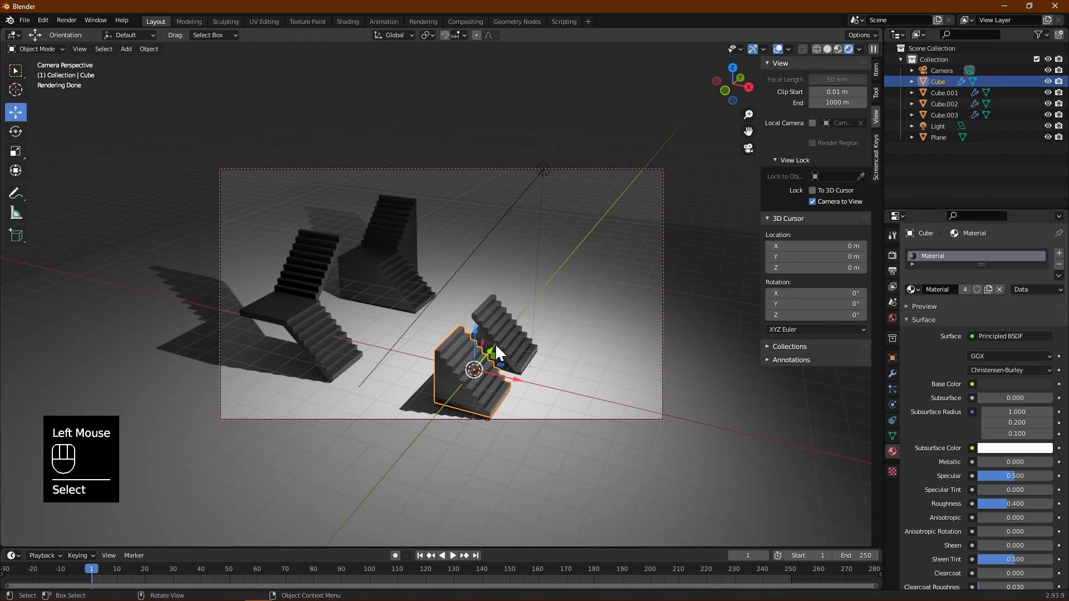
shift+click(530, 375)
drag(535, 368, 486, 358)
shift+middle_drag(410, 272, 644, 206)
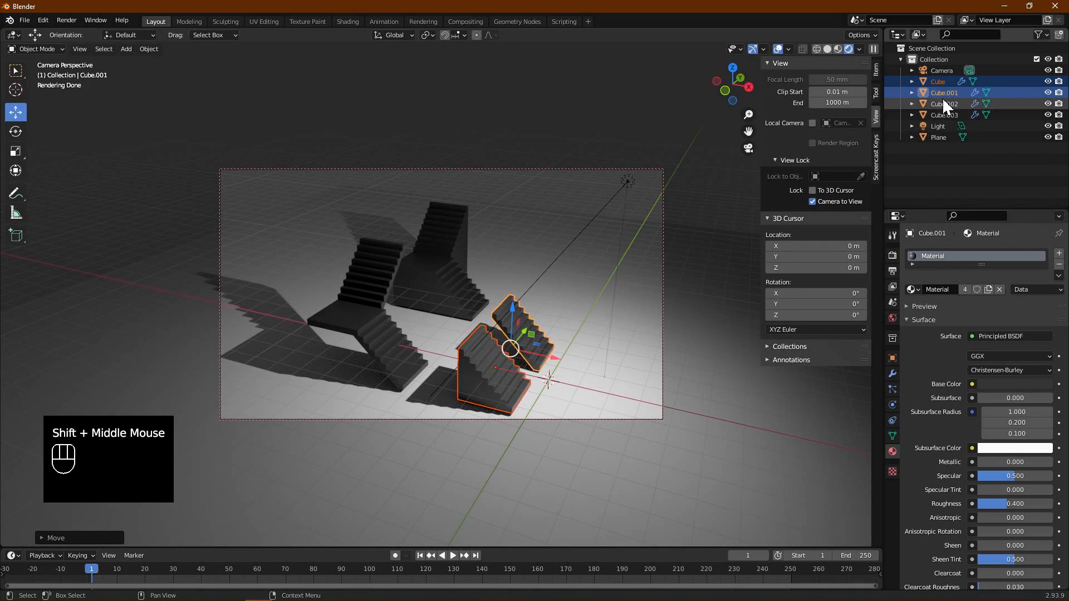
Shift the area light inward above the regrouped staircases and fine-tune the camera framing
click(941, 126)
drag(673, 184, 590, 162)
click(590, 163)
shift+middle_drag(508, 299, 497, 301)
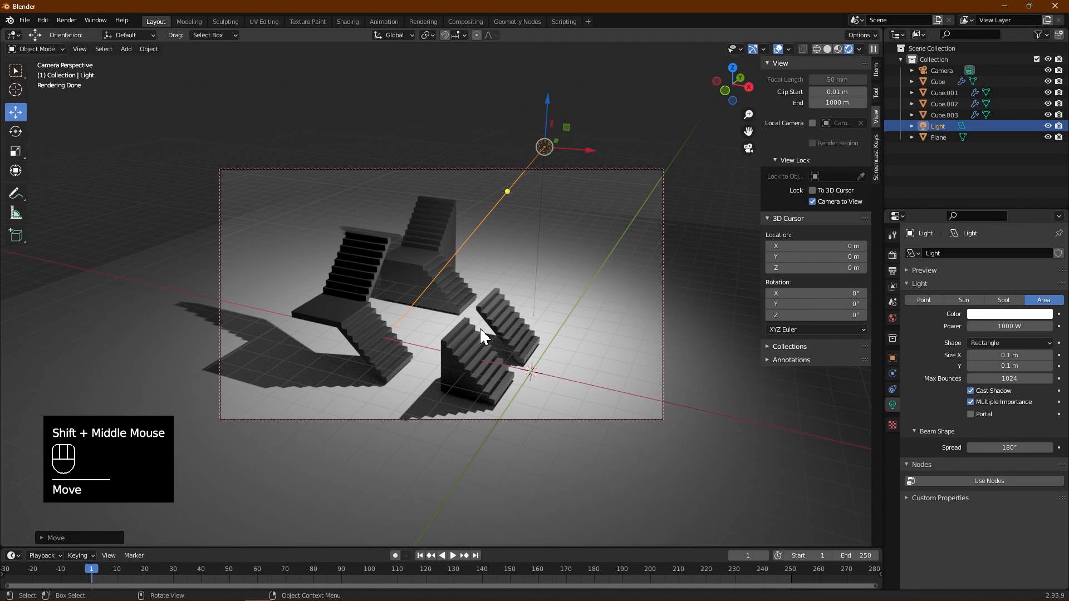
Start a test render of the current frame, inspect the staircases' contact with the ground, and close the render window
click(65, 20)
click(74, 34)
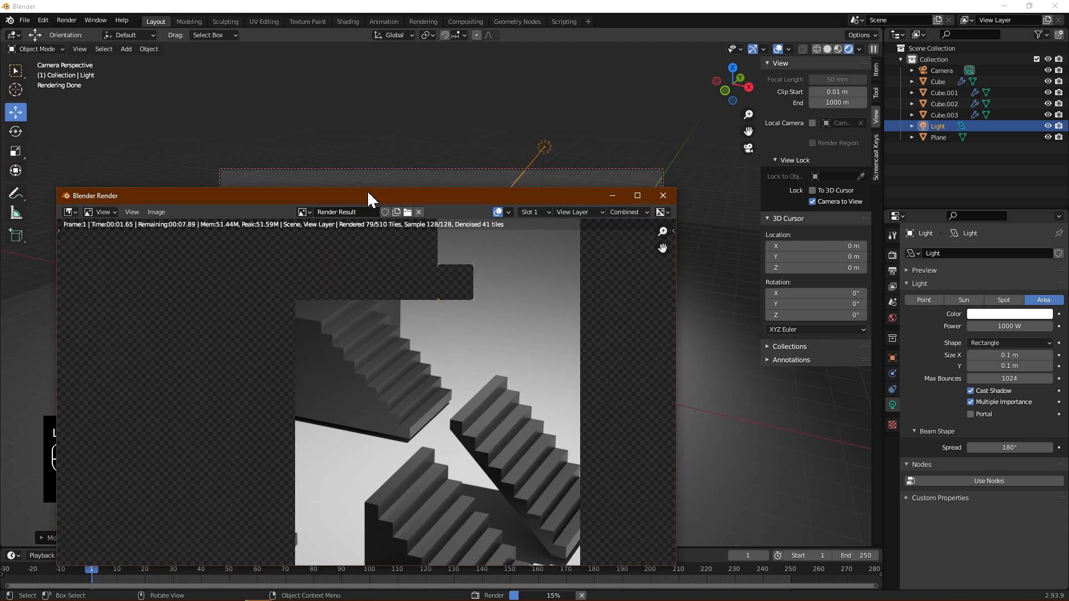
drag(369, 195, 483, 90)
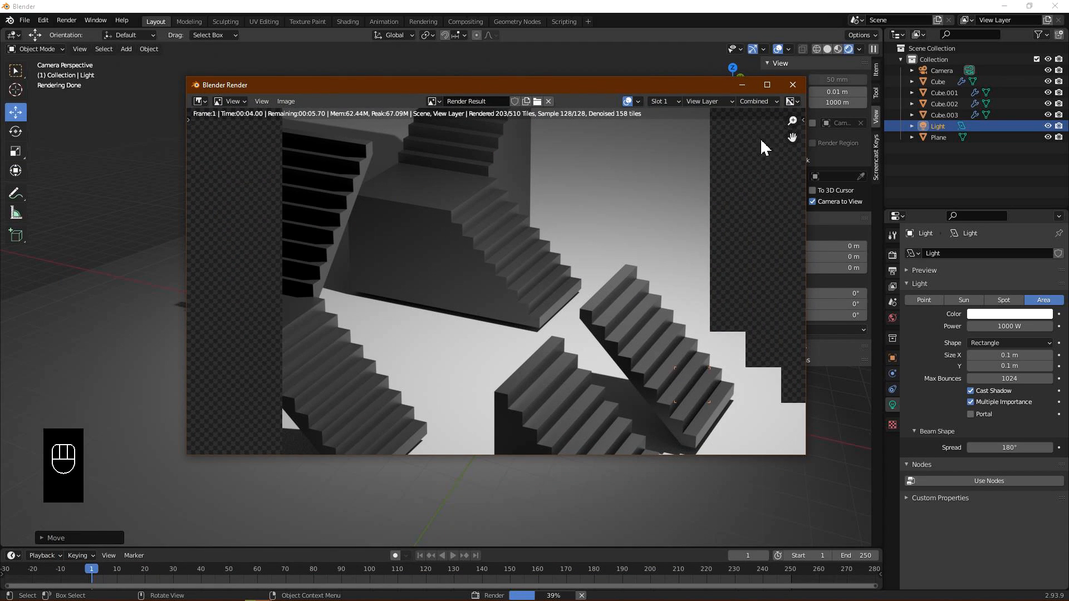
click(792, 84)
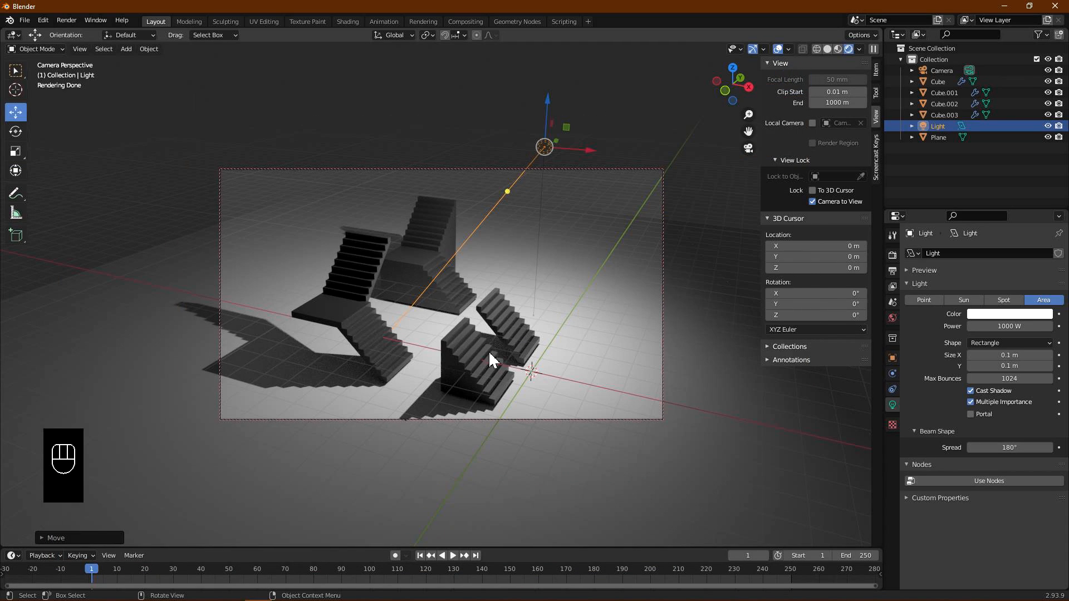
Raise the ground plane slightly along Z to meet the undersides of the staircases
click(568, 381)
drag(534, 337, 543, 337)
Render the current frame again through the camera and view the whole image
click(65, 20)
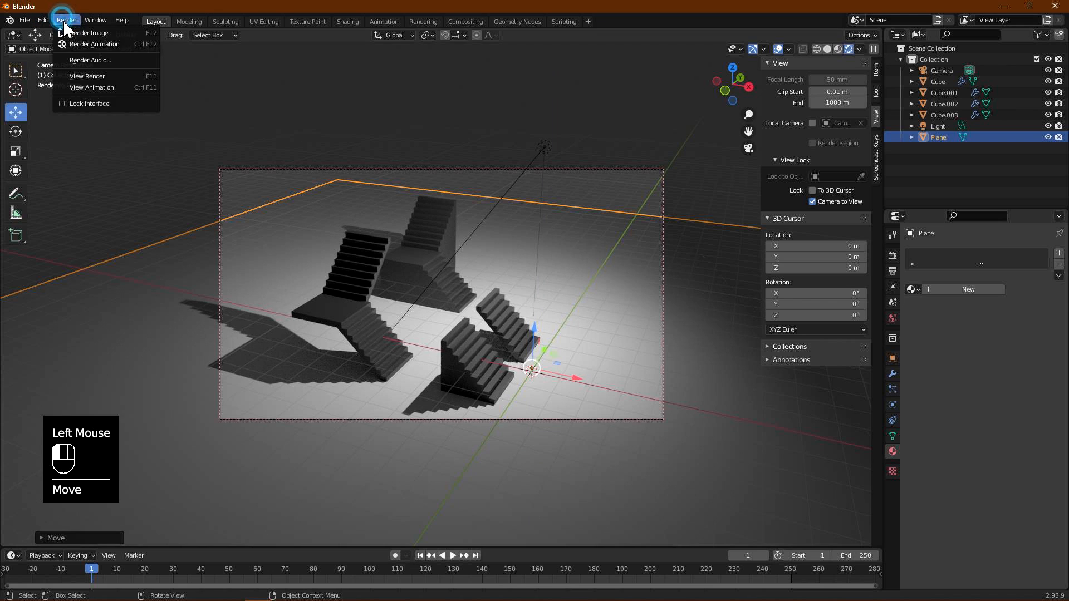
click(83, 44)
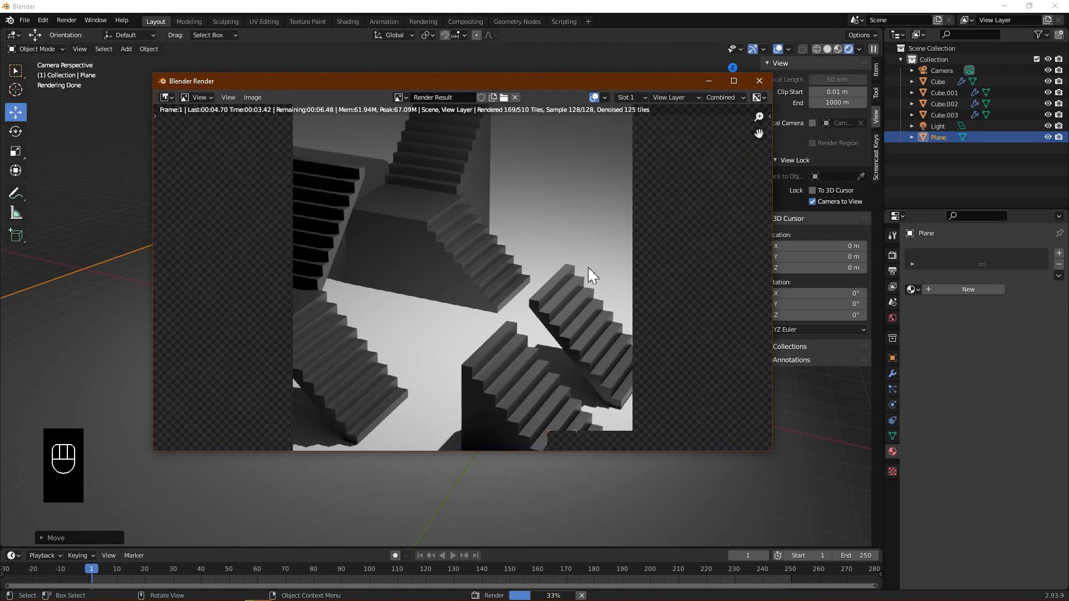
scroll(592, 275, down, 2)
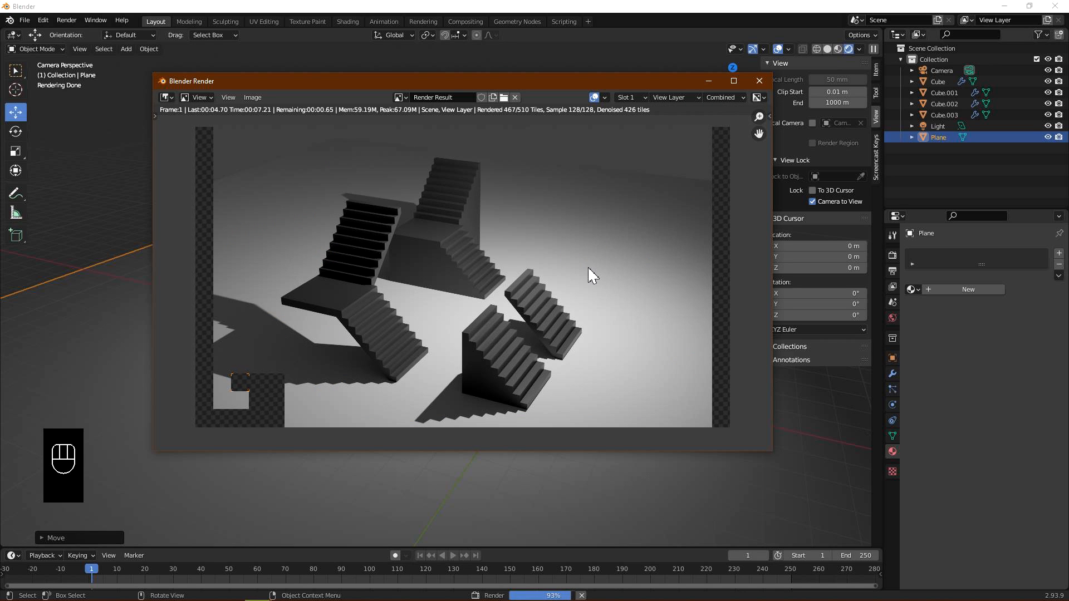
scroll(592, 275, down, 1)
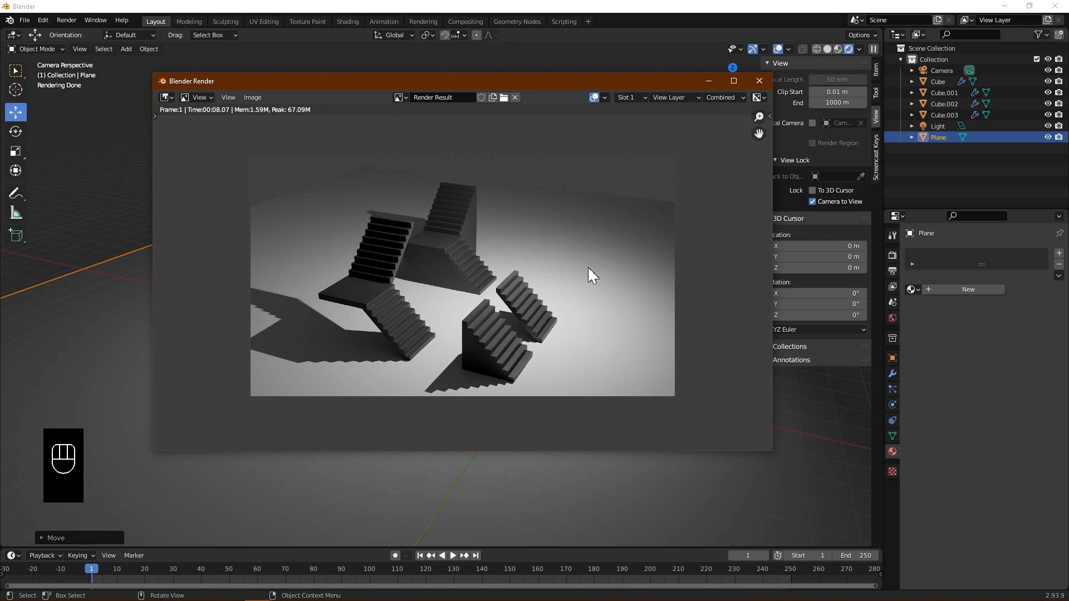